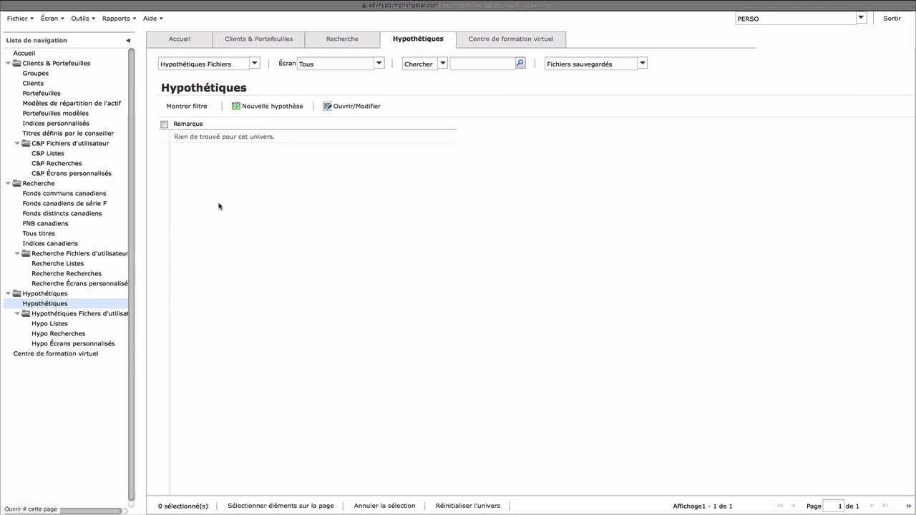
- Create a new hypothesis and search for clients in the Client/Portefeuille universe
{"action": "left_click", "coordinate": [266, 106]}
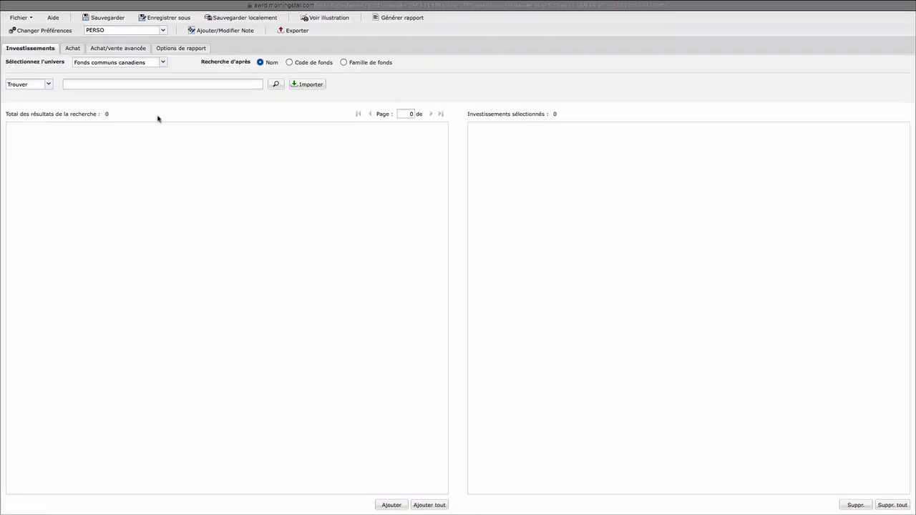
{"action": "left_click", "coordinate": [163, 63]}
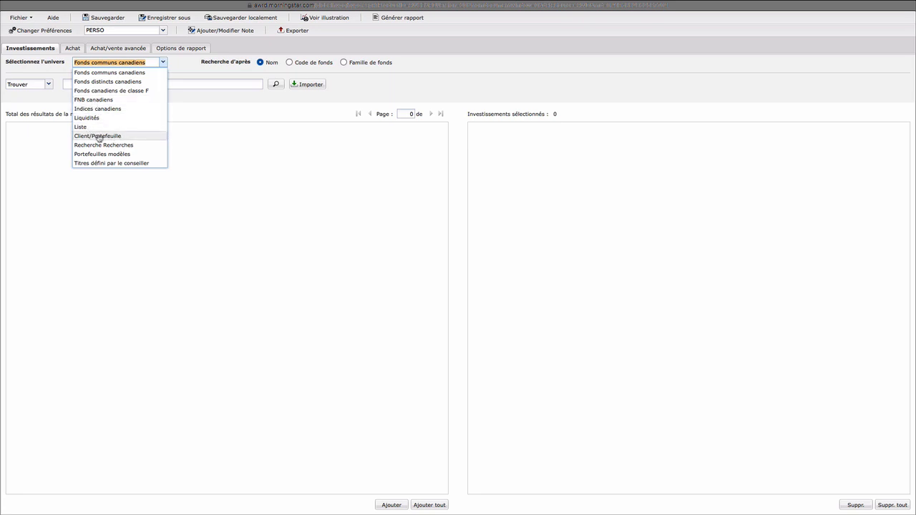
{"action": "left_click", "coordinate": [98, 136]}
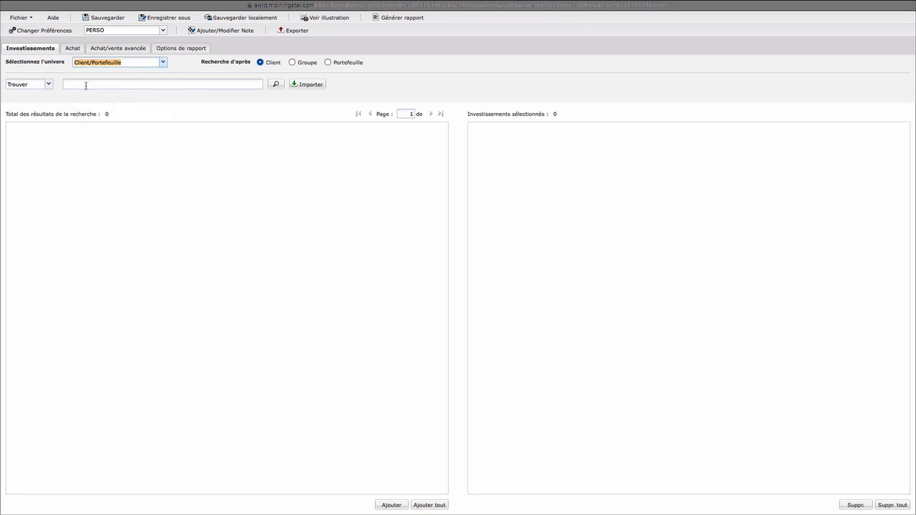
{"action": "left_click", "coordinate": [274, 84]}
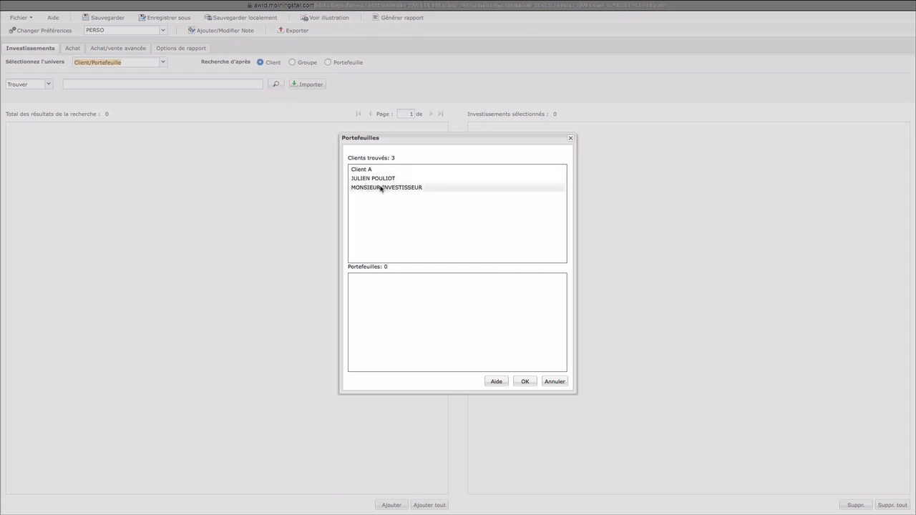
- Load Portefeuille B from the matching client and add all of its funds to the selected investments
{"action": "left_click", "coordinate": [379, 188]}
{"action": "left_click", "coordinate": [364, 170]}
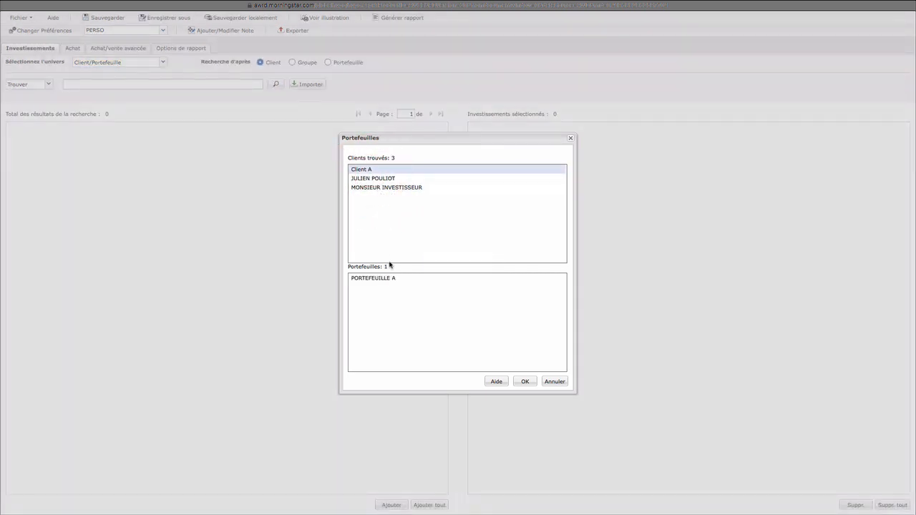
{"action": "left_click", "coordinate": [375, 178]}
{"action": "left_click", "coordinate": [377, 188]}
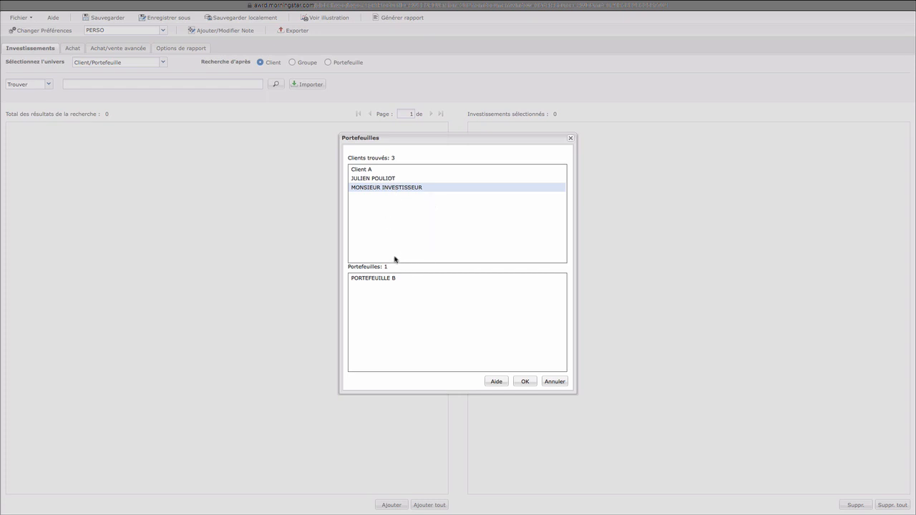
{"action": "left_click", "coordinate": [386, 279]}
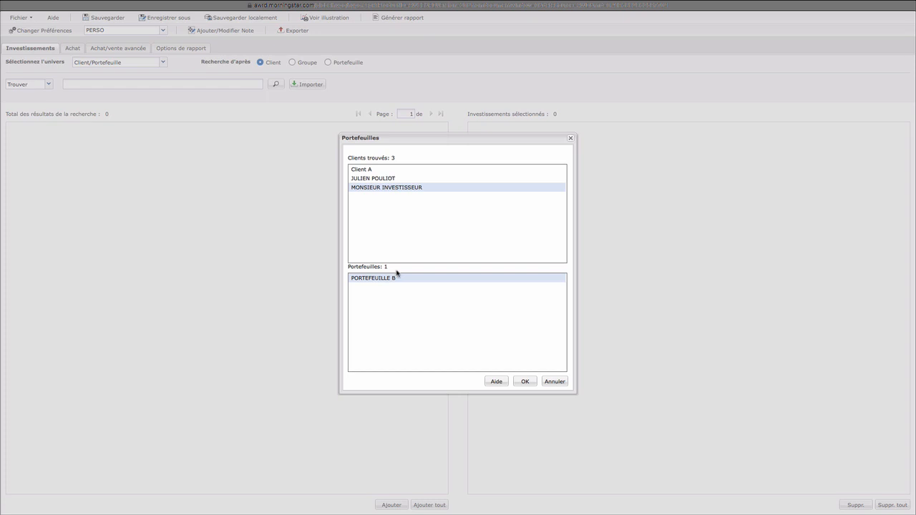
{"action": "left_click", "coordinate": [526, 381]}
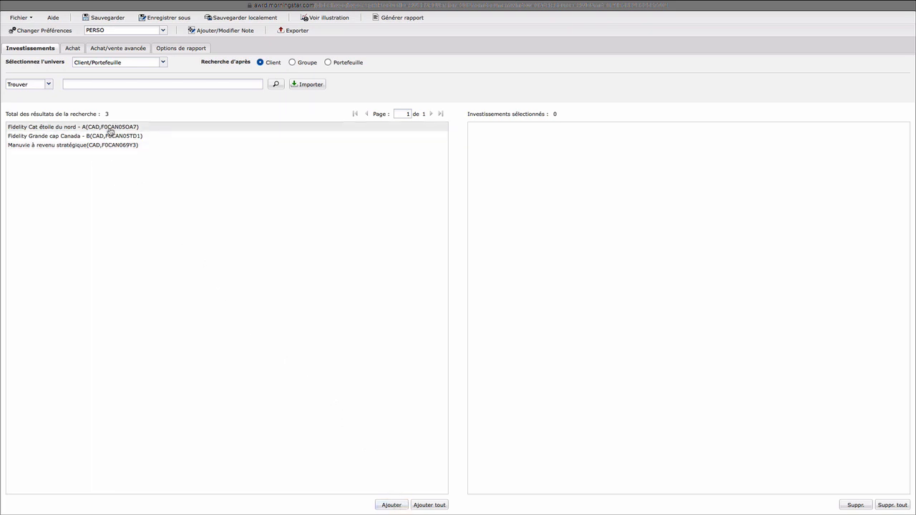
{"action": "left_click", "coordinate": [435, 506]}
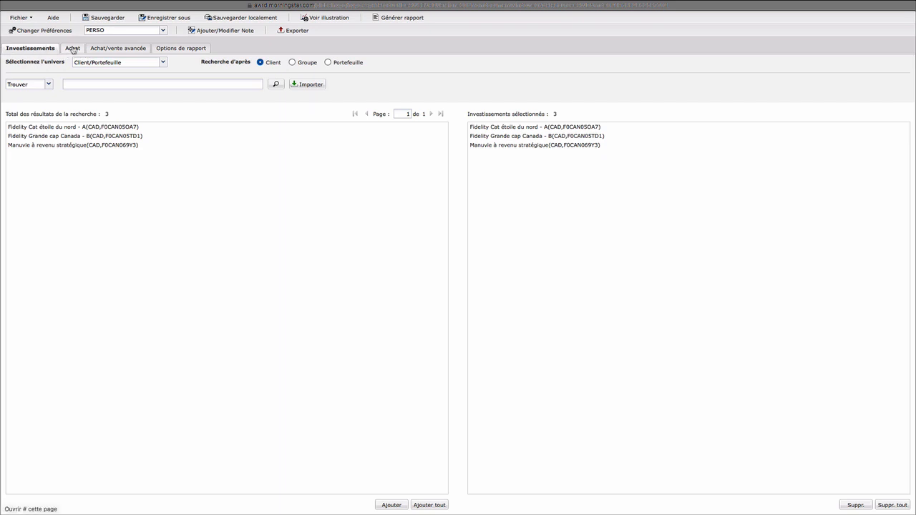
- In the purchase settings, choose CAD for the allocation and keep CAD as the currency
{"action": "left_click", "coordinate": [71, 48]}
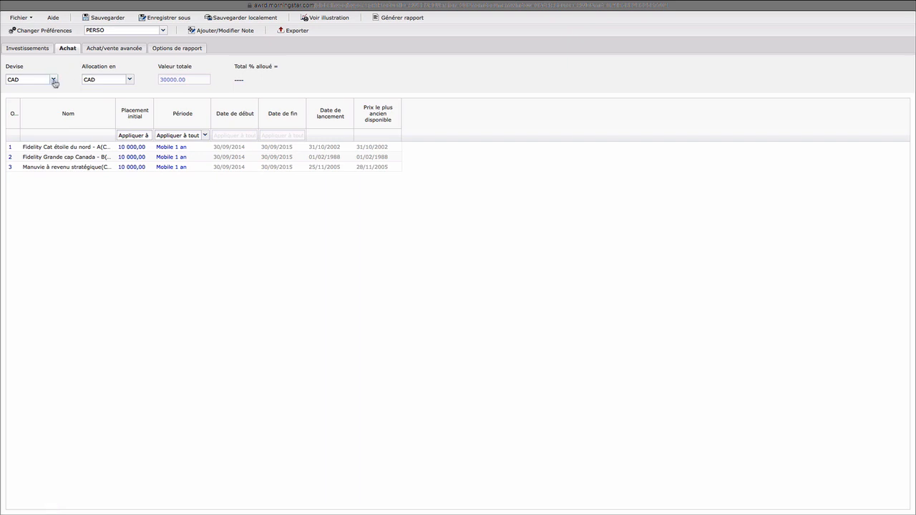
{"action": "left_click", "coordinate": [52, 81]}
{"action": "left_click", "coordinate": [52, 81]}
{"action": "left_click", "coordinate": [129, 80]}
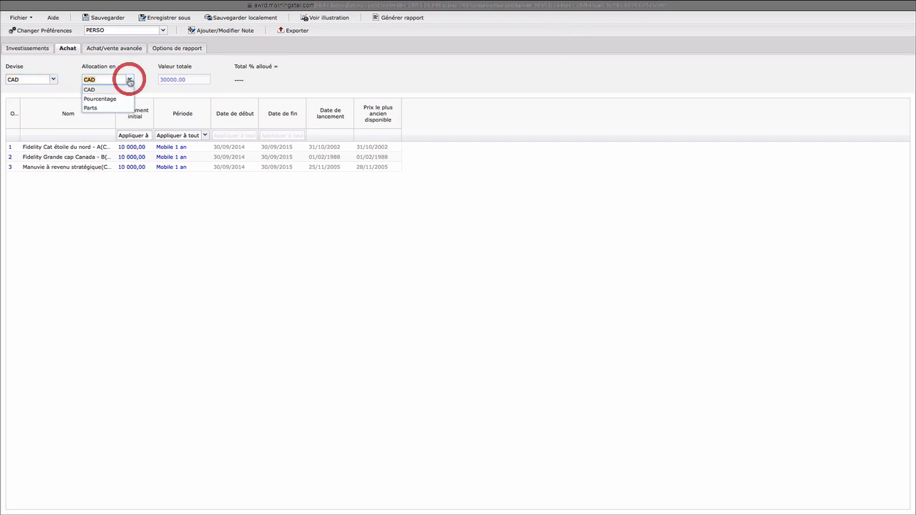
{"action": "left_click", "coordinate": [94, 89]}
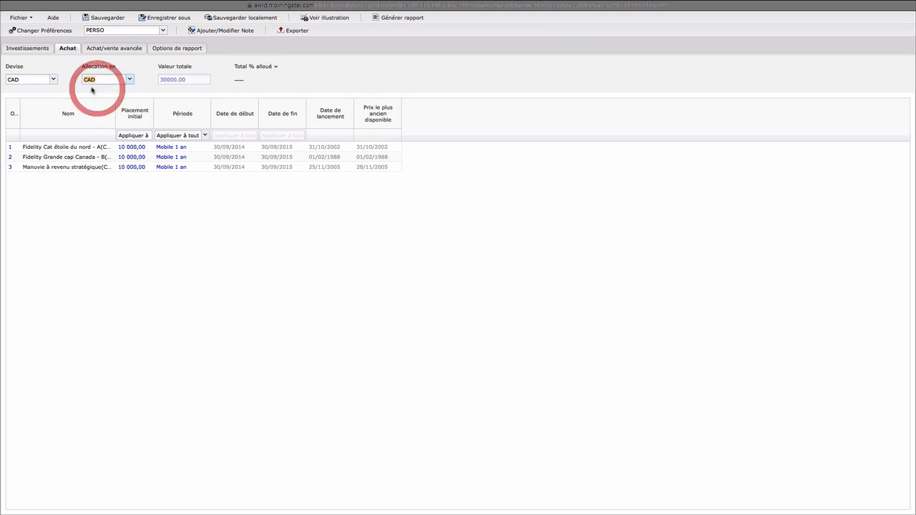
- Set the initial investment to 25 000 for Fidelity Cat étoile du nord and 15 000 for Fidelity Grande cap Canada, leaving Manuvie à revenu stratégique at 10 000
{"action": "left_click", "coordinate": [136, 135]}
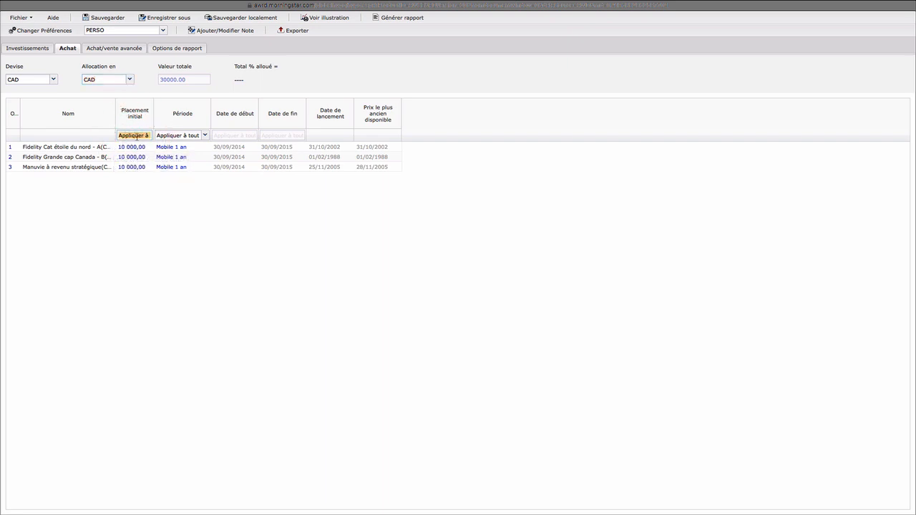
{"action": "left_click", "coordinate": [124, 147]}
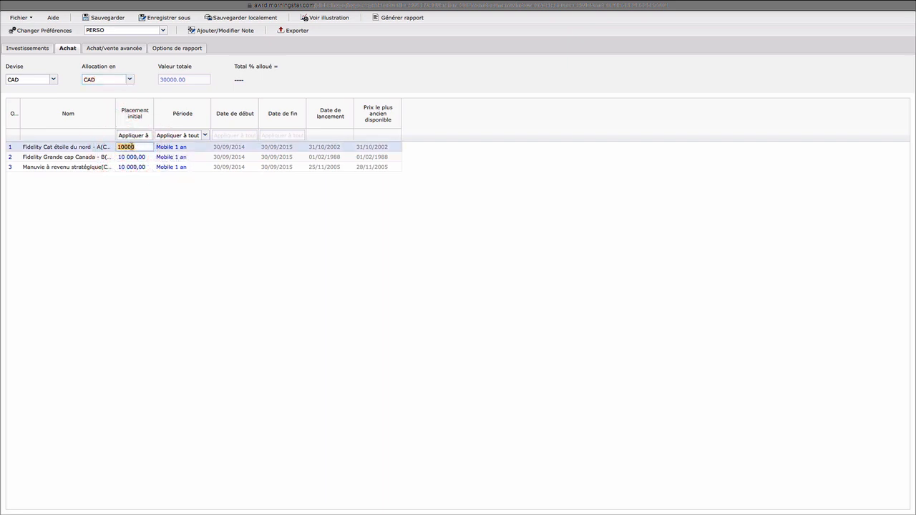
{"action": "type", "text": "25 000"}
{"action": "key", "text": "Return"}
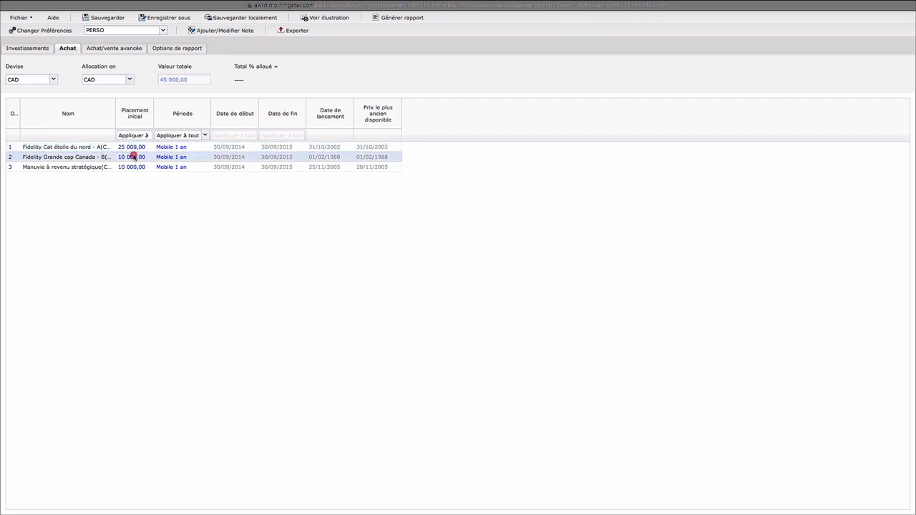
{"action": "left_click", "coordinate": [135, 157]}
{"action": "type", "text": "15 000"}
{"action": "left_click", "coordinate": [136, 166]}
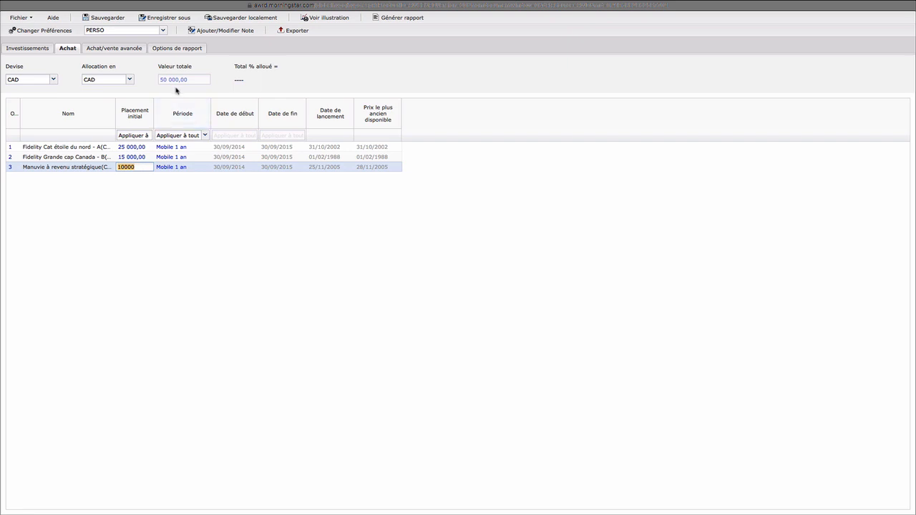
{"action": "left_click", "coordinate": [143, 95]}
- Try the Depuis la création and Première disponible periods on all funds
{"action": "left_click", "coordinate": [204, 136]}
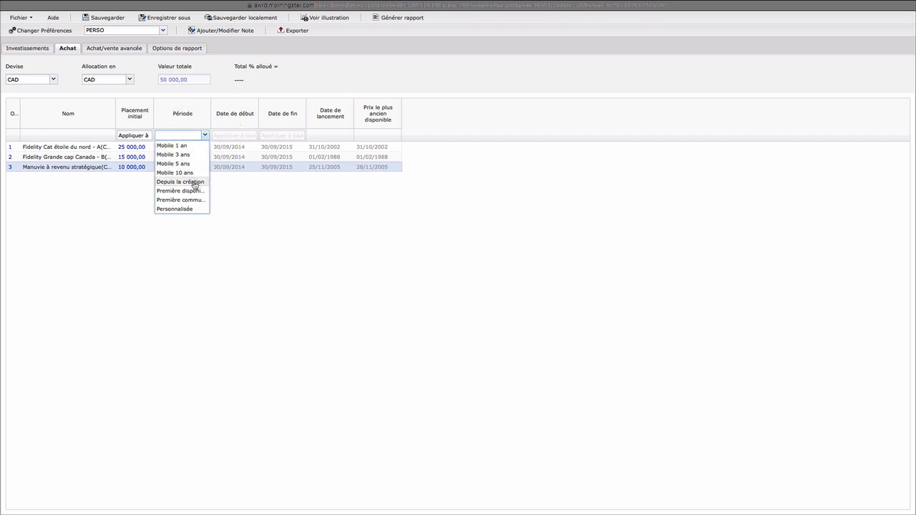
{"action": "left_click", "coordinate": [199, 184]}
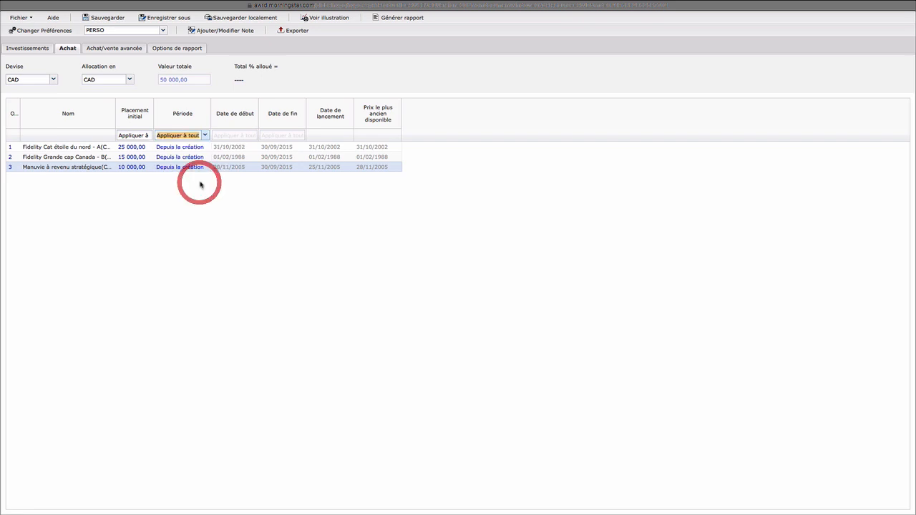
{"action": "left_click", "coordinate": [205, 136]}
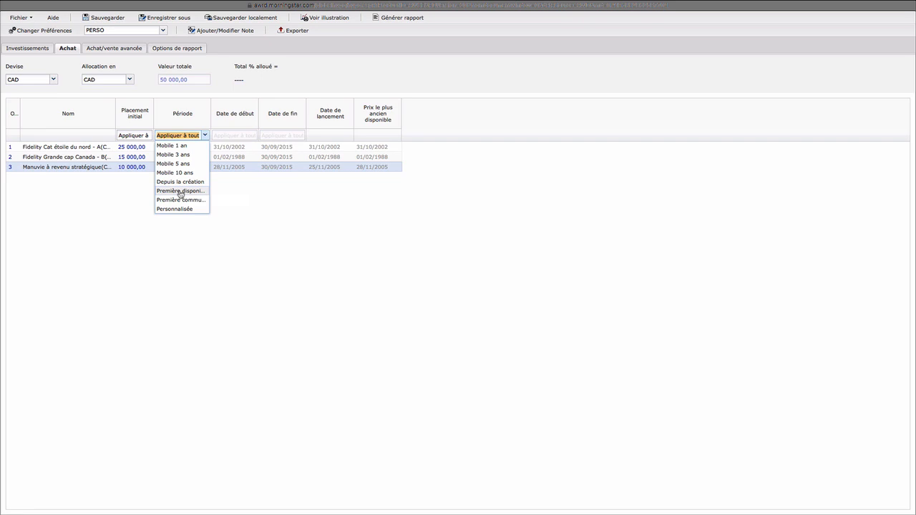
{"action": "left_click", "coordinate": [180, 192]}
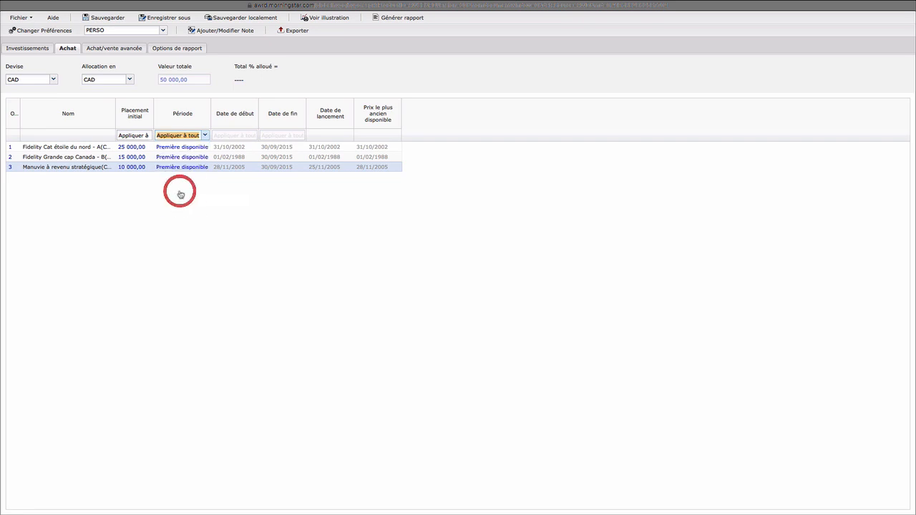
- Apply the Première commune period to all three funds
{"action": "left_click", "coordinate": [204, 136]}
{"action": "left_click", "coordinate": [186, 200]}
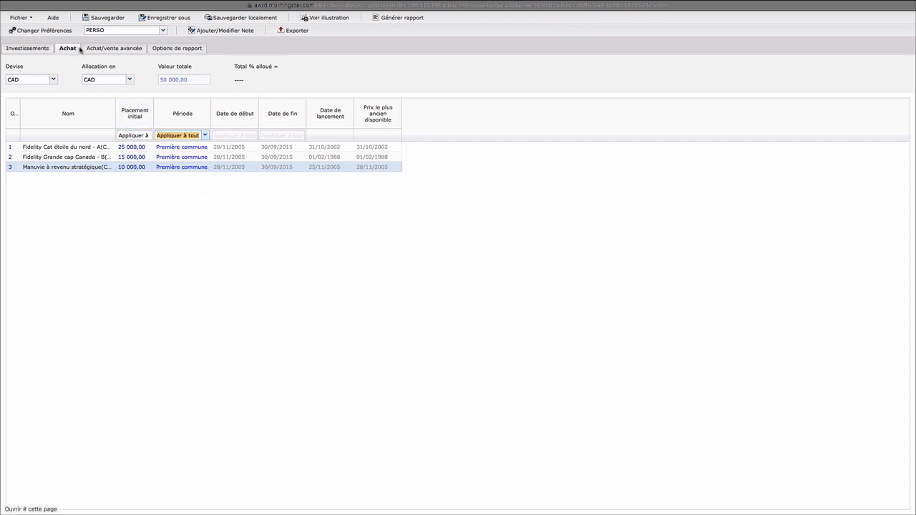
- In the advanced purchase/sale settings, apply subsequent investments of type Achat with an amount of 500 to all funds
{"action": "left_click", "coordinate": [119, 50]}
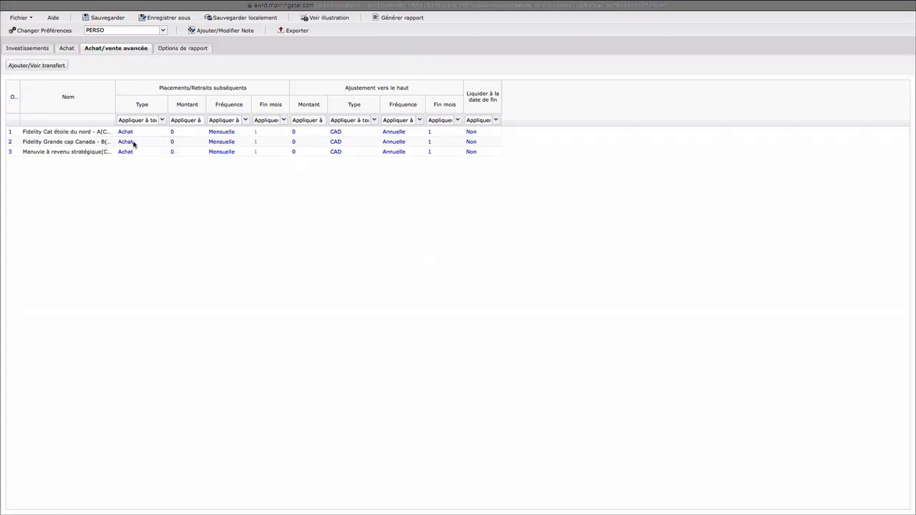
{"action": "left_click", "coordinate": [163, 121]}
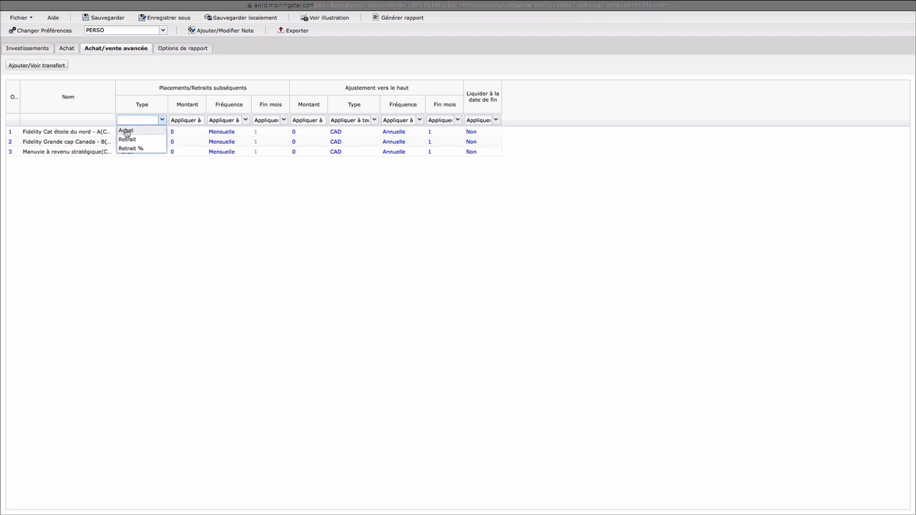
{"action": "left_click", "coordinate": [130, 133]}
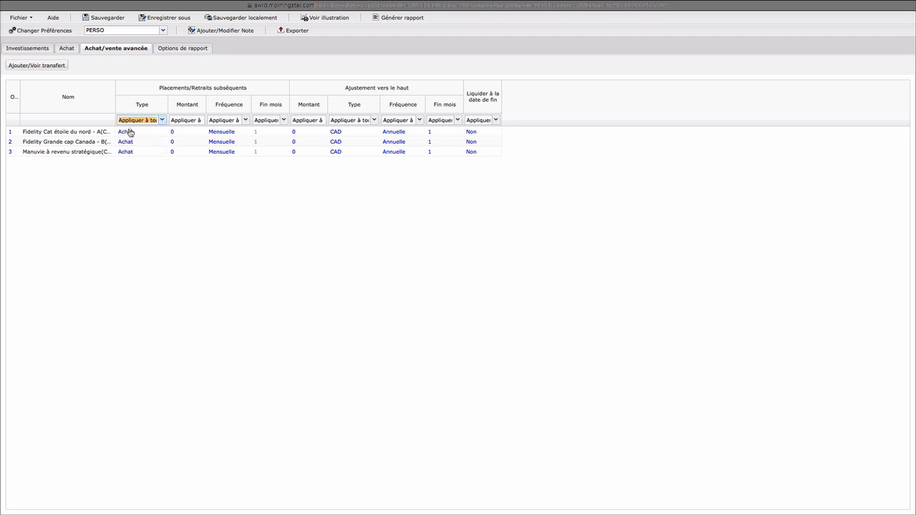
{"action": "left_click", "coordinate": [186, 120]}
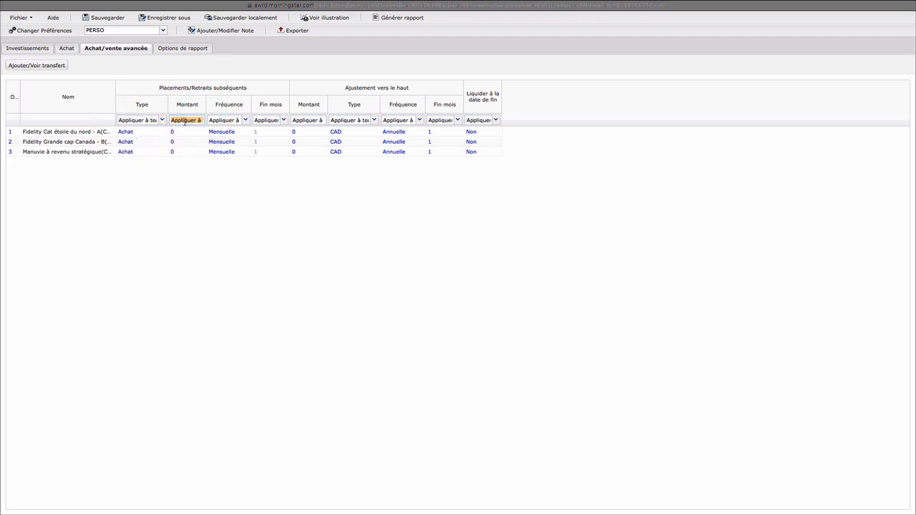
{"action": "type", "text": "500"}
{"action": "key", "text": "Tab"}
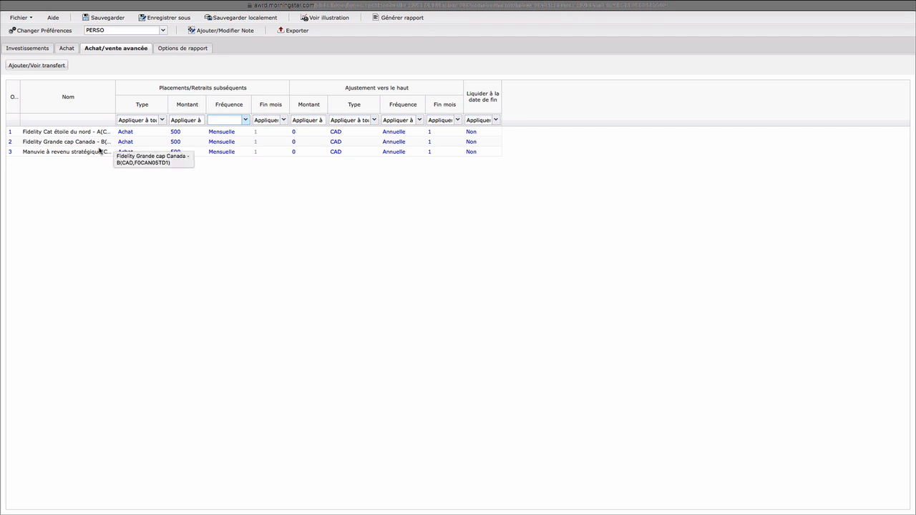
- In the report options, set the performance presentation to Annuelle and include the net invested amount
{"action": "left_click", "coordinate": [180, 48]}
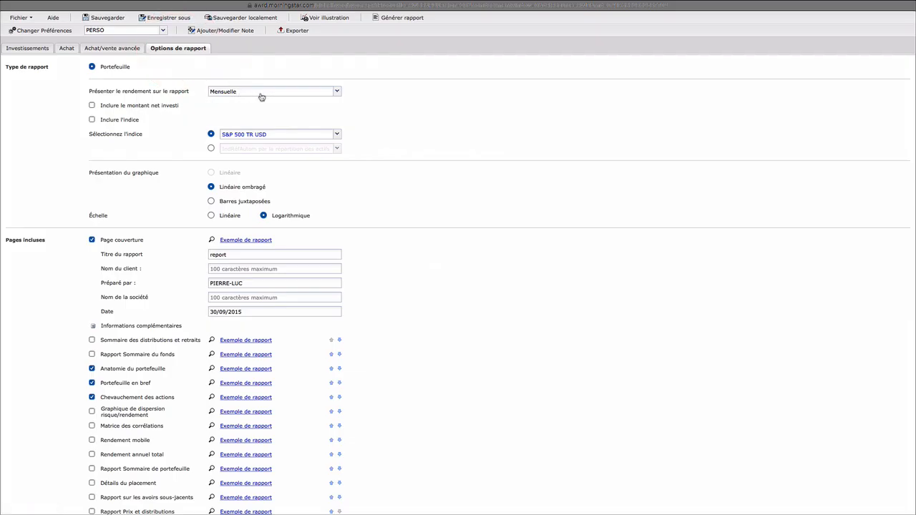
{"action": "left_click", "coordinate": [223, 92]}
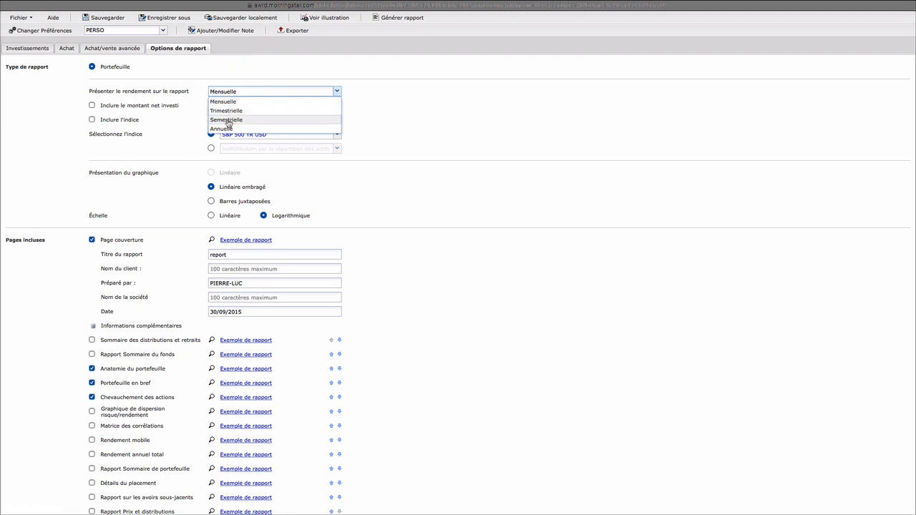
{"action": "left_click", "coordinate": [226, 130]}
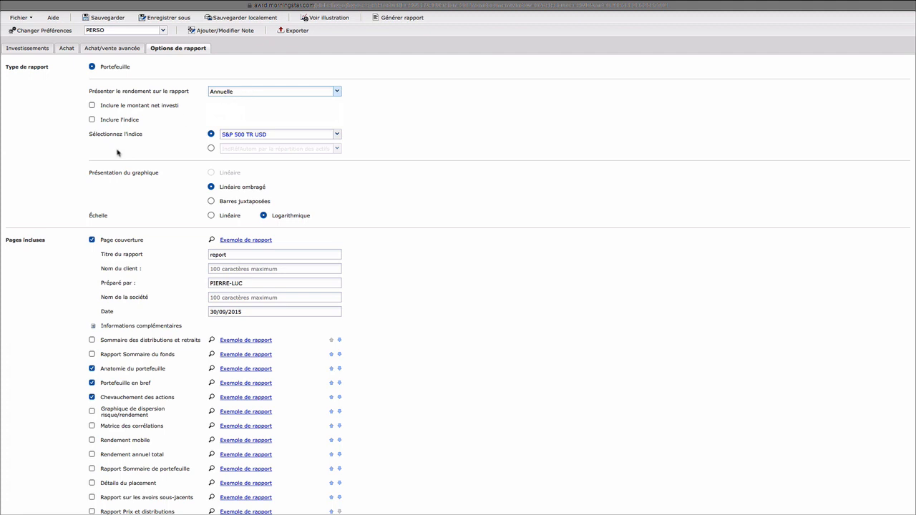
{"action": "left_click", "coordinate": [93, 105]}
- Select Moyenne CPG 5 année (argent) as the index and include the index in the report
{"action": "left_click", "coordinate": [336, 134]}
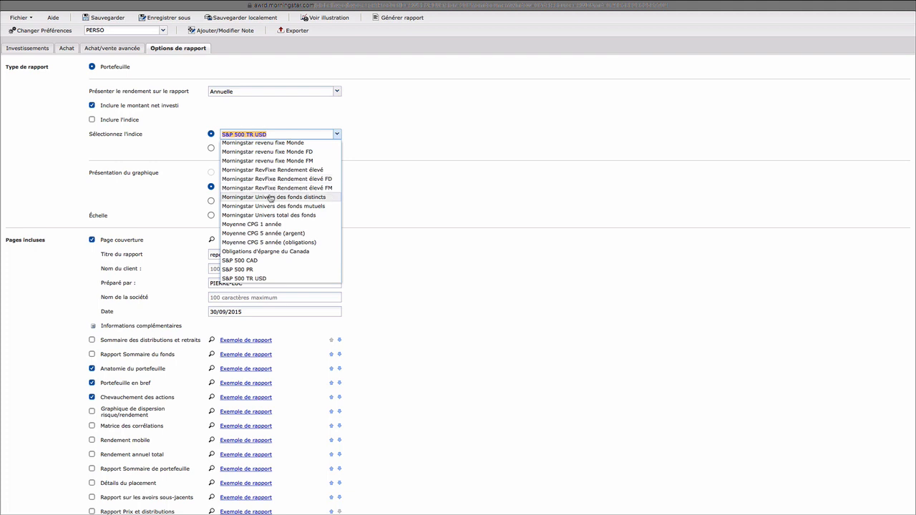
{"action": "left_click", "coordinate": [284, 233]}
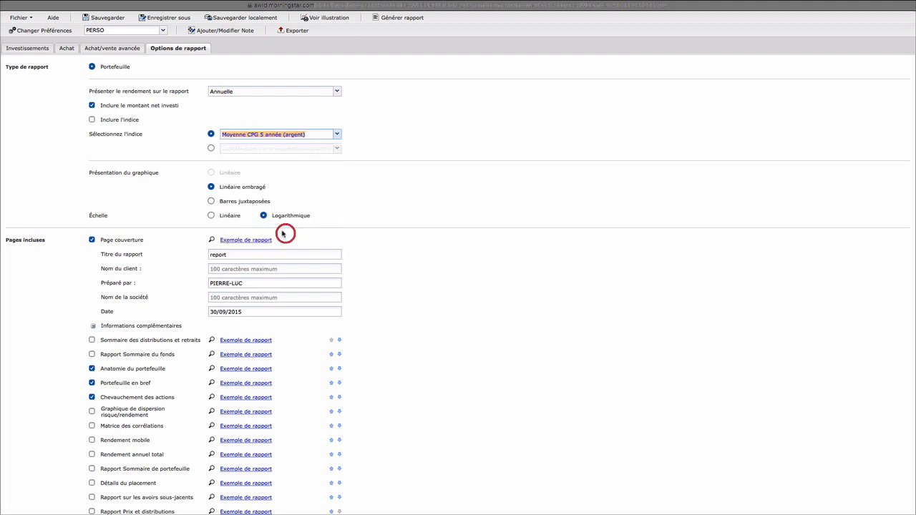
{"action": "left_click", "coordinate": [91, 119]}
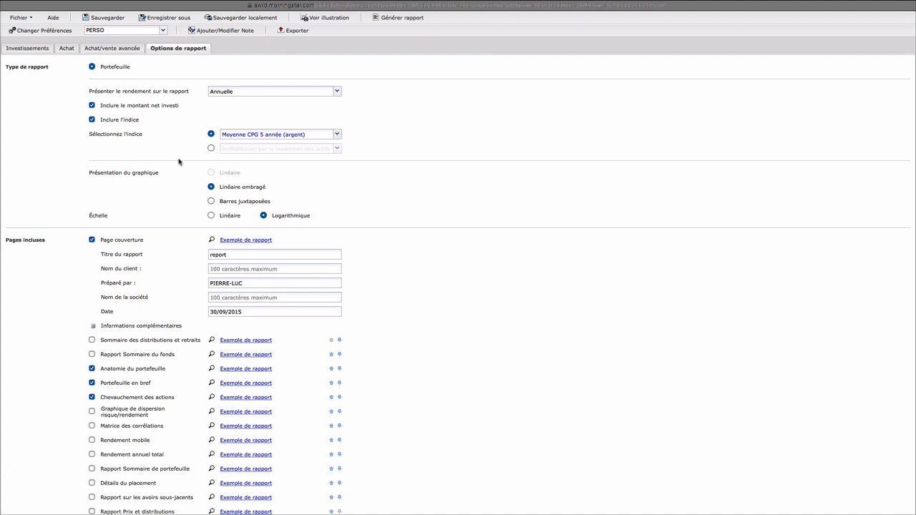
- Move the Portefeuille en bref page up two places in the order of the report's included pages
{"action": "scroll", "coordinate": [179, 161], "scroll_direction": "down", "scroll_amount": 3}
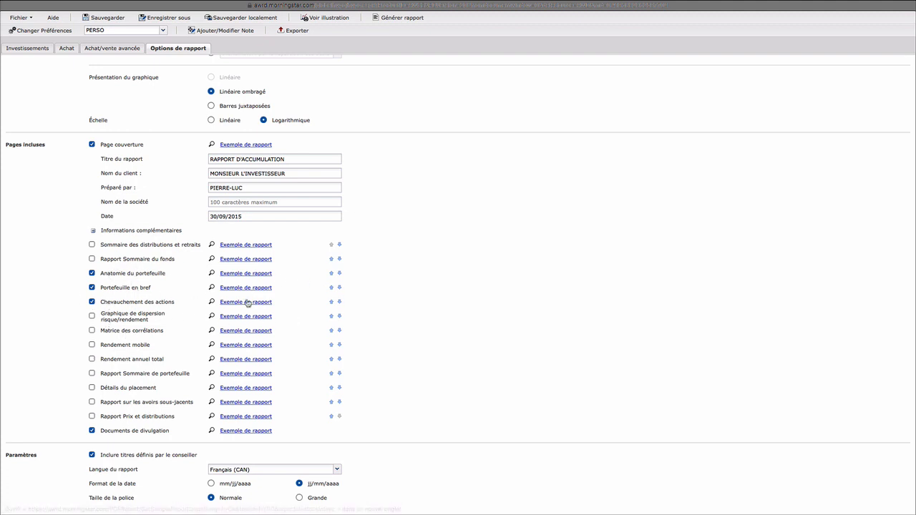
{"action": "left_click", "coordinate": [330, 287]}
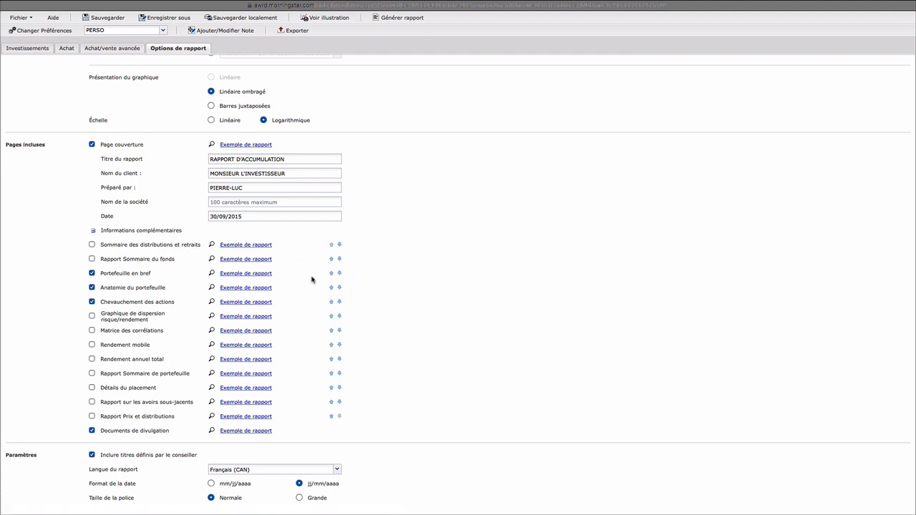
{"action": "left_click", "coordinate": [331, 274]}
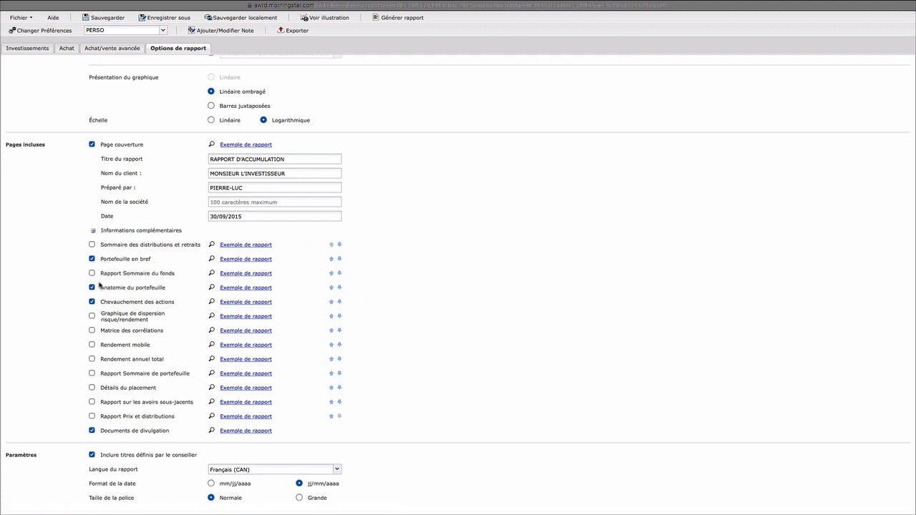
- Move the Anatomie du portefeuille page up one place and exclude the Chevauchement des actions and Page couverture pages from the report
{"action": "left_click", "coordinate": [332, 288]}
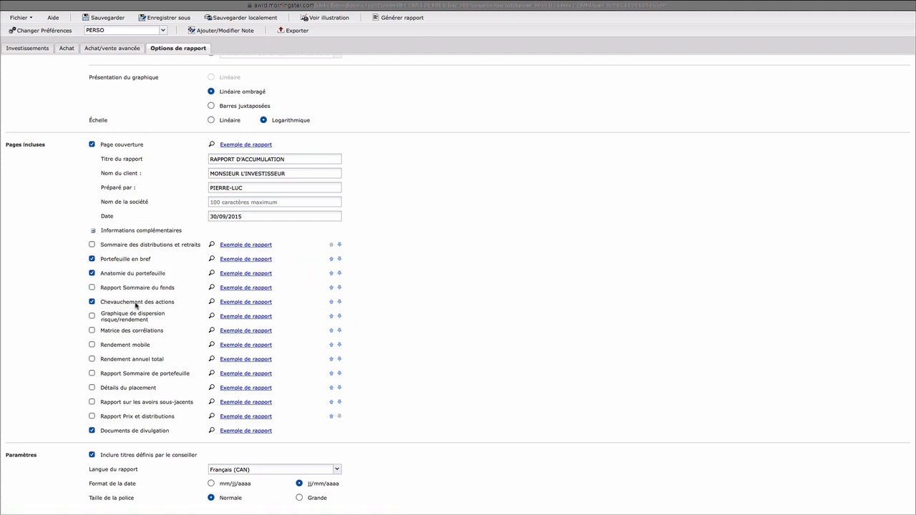
{"action": "left_click", "coordinate": [92, 303]}
- Generate the report, change its chart scale to Linéaire in the report options, and generate it again
{"action": "left_click", "coordinate": [396, 19]}
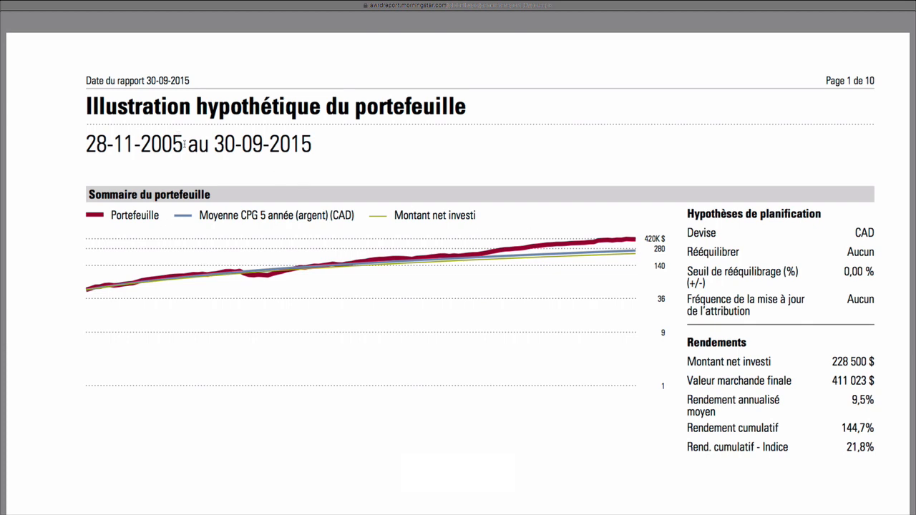
{"action": "left_click", "coordinate": [146, 4]}
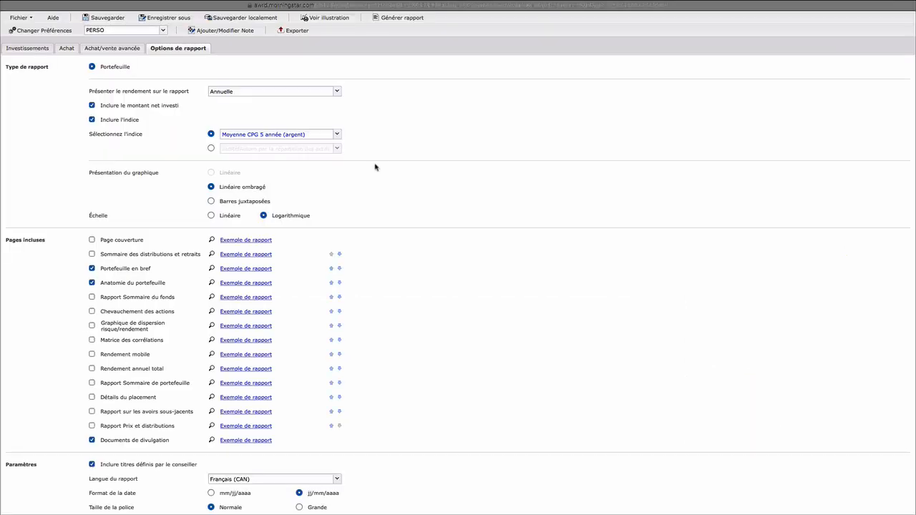
{"action": "left_click", "coordinate": [211, 215]}
{"action": "left_click", "coordinate": [395, 17]}
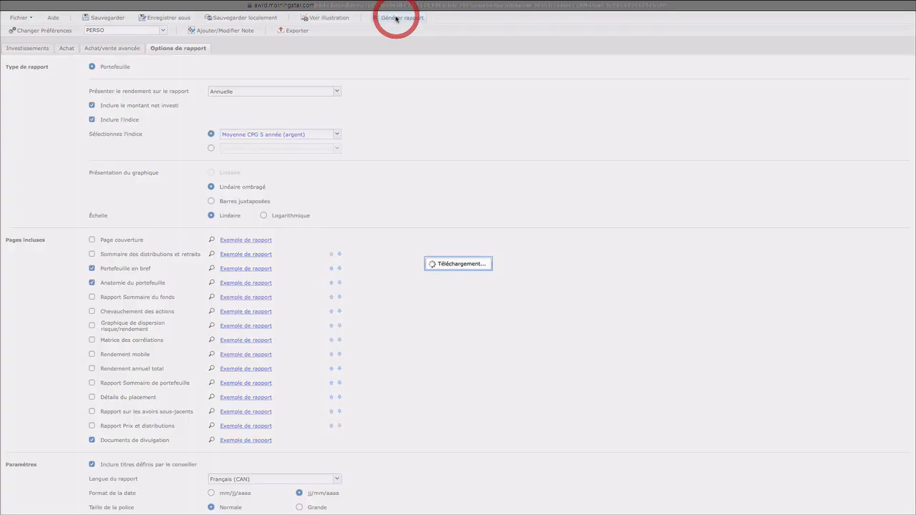
- Examine the portfolio summary chart, the returns and the yearly Détails du placement table in the generated report
{"action": "scroll", "coordinate": [407, 227], "scroll_direction": "down", "scroll_amount": 3}
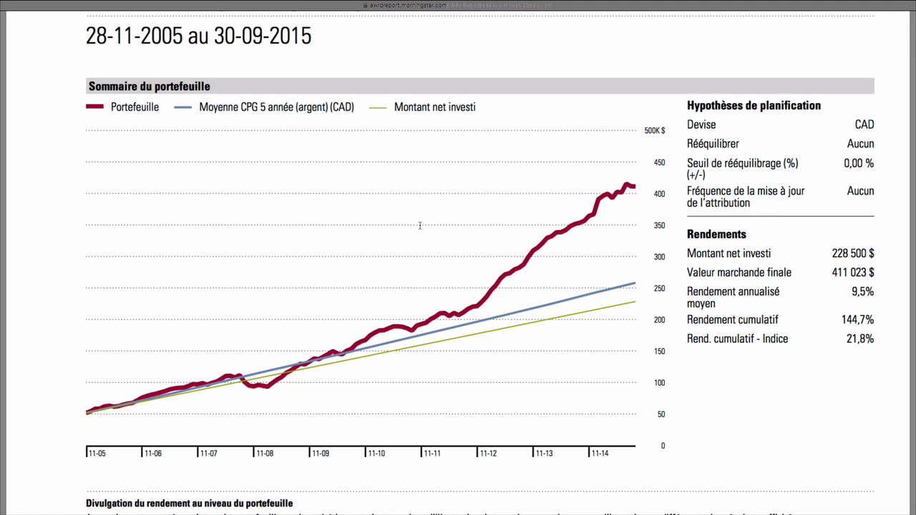
{"action": "scroll", "coordinate": [420, 225], "scroll_direction": "down", "scroll_amount": 1}
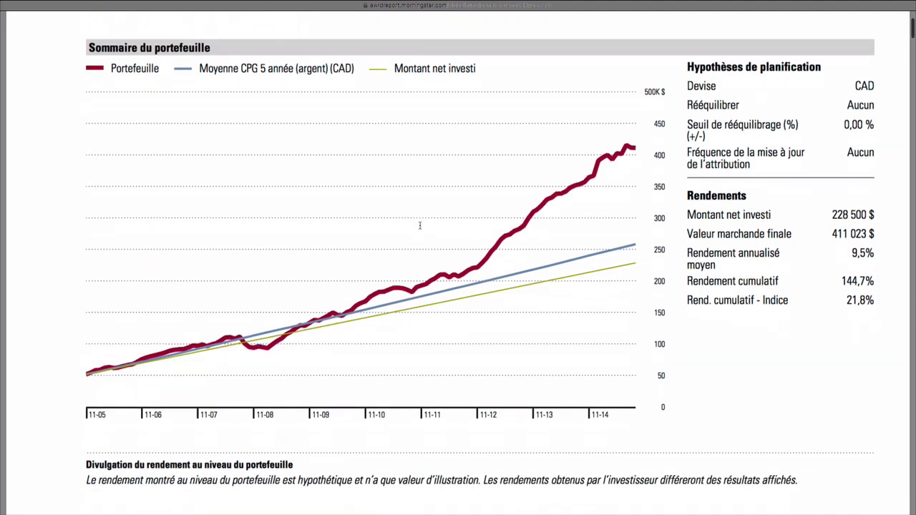
{"action": "scroll", "coordinate": [420, 226], "scroll_direction": "down", "scroll_amount": 1}
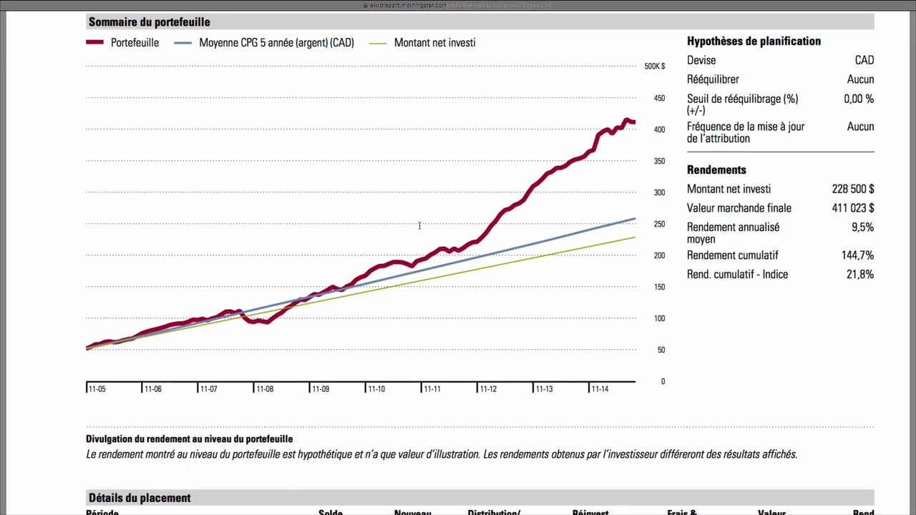
{"action": "scroll", "coordinate": [420, 226], "scroll_direction": "down", "scroll_amount": 3}
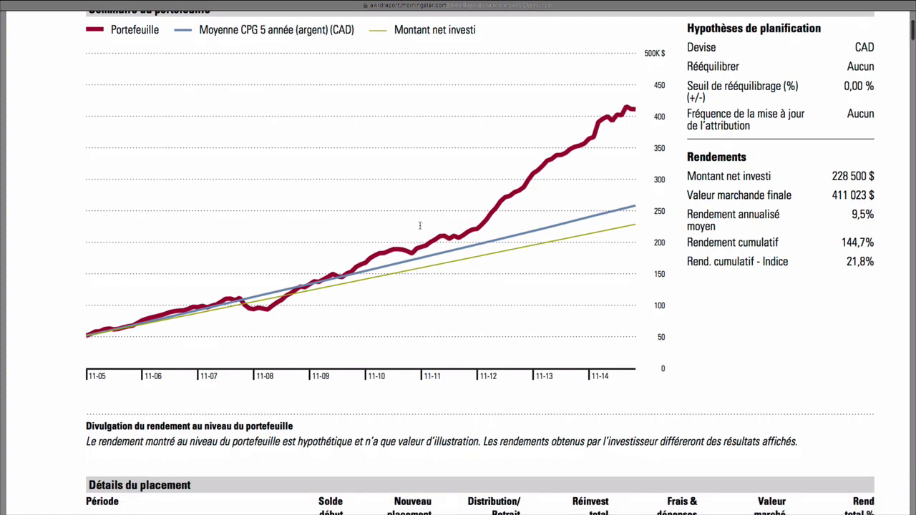
{"action": "scroll", "coordinate": [420, 225], "scroll_direction": "down", "scroll_amount": 3}
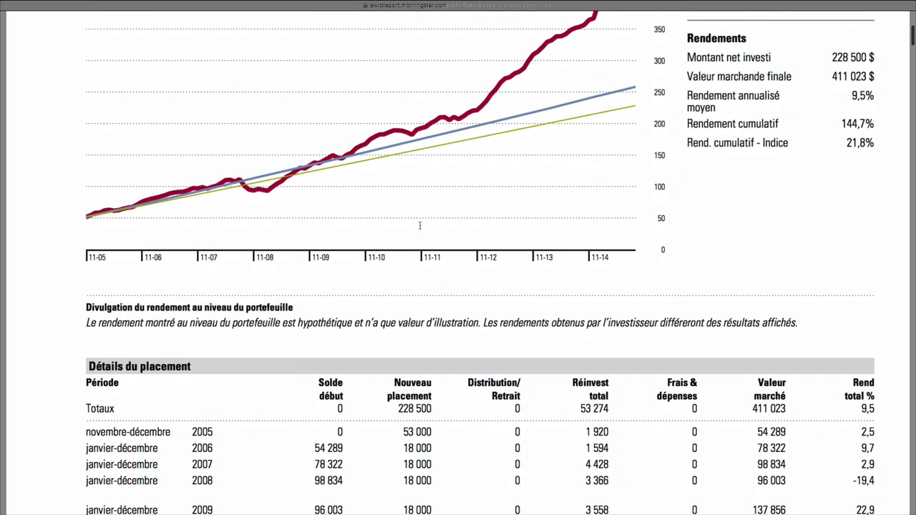
{"action": "scroll", "coordinate": [420, 226], "scroll_direction": "down", "scroll_amount": 2}
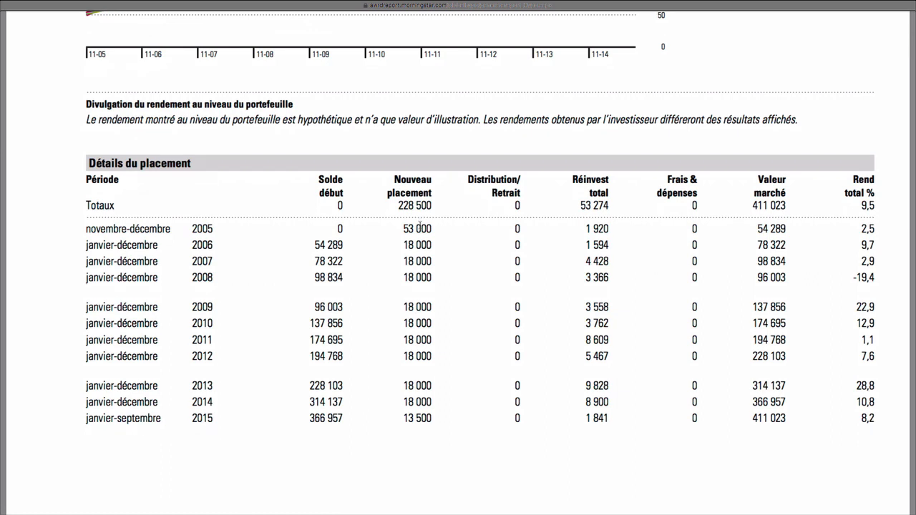
{"action": "scroll", "coordinate": [420, 227], "scroll_direction": "down", "scroll_amount": 2}
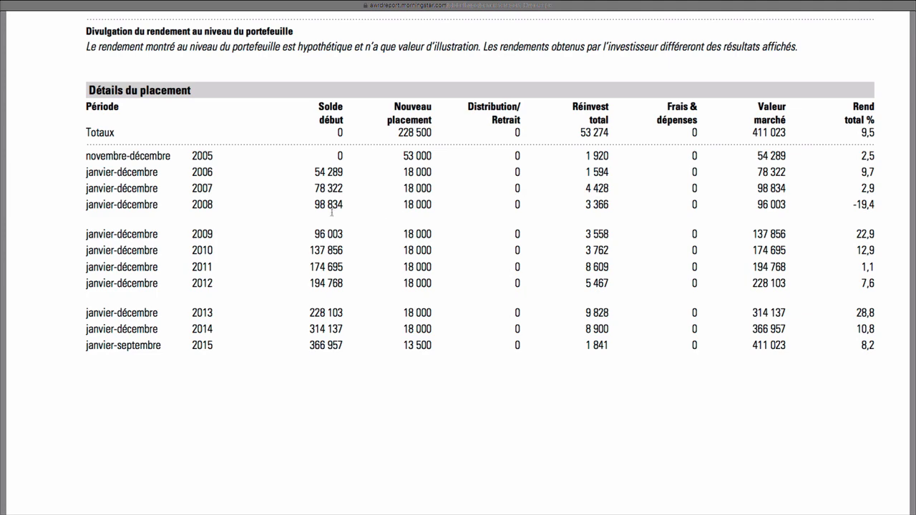
- Review the report's Sommaire des titres, Portefeuille en bref, Anatomie du portefeuille and disclosure pages, and close the report window
{"action": "scroll", "coordinate": [331, 212], "scroll_direction": "down", "scroll_amount": 10}
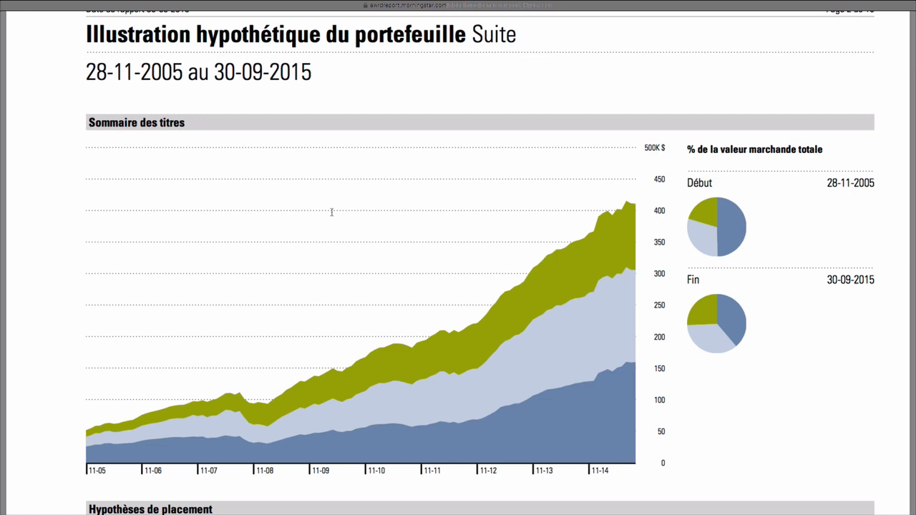
{"action": "scroll", "coordinate": [332, 212], "scroll_direction": "down", "scroll_amount": 1}
{"action": "scroll", "coordinate": [331, 212], "scroll_direction": "down", "scroll_amount": 3}
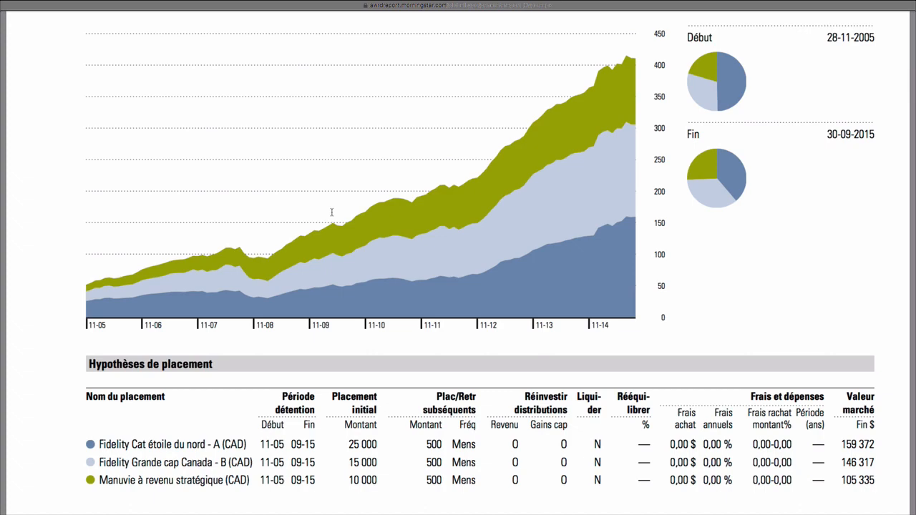
{"action": "scroll", "coordinate": [331, 211], "scroll_direction": "down", "scroll_amount": 15}
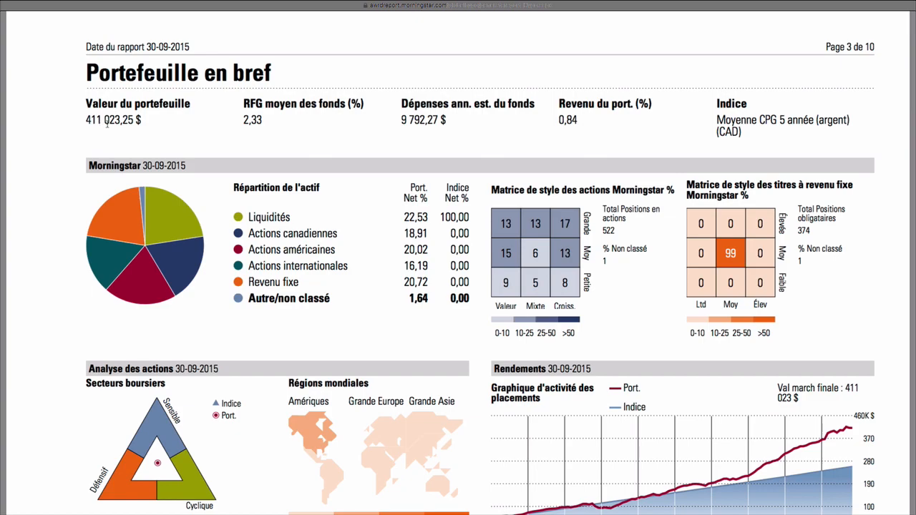
{"action": "scroll", "coordinate": [107, 125], "scroll_direction": "down", "scroll_amount": 10}
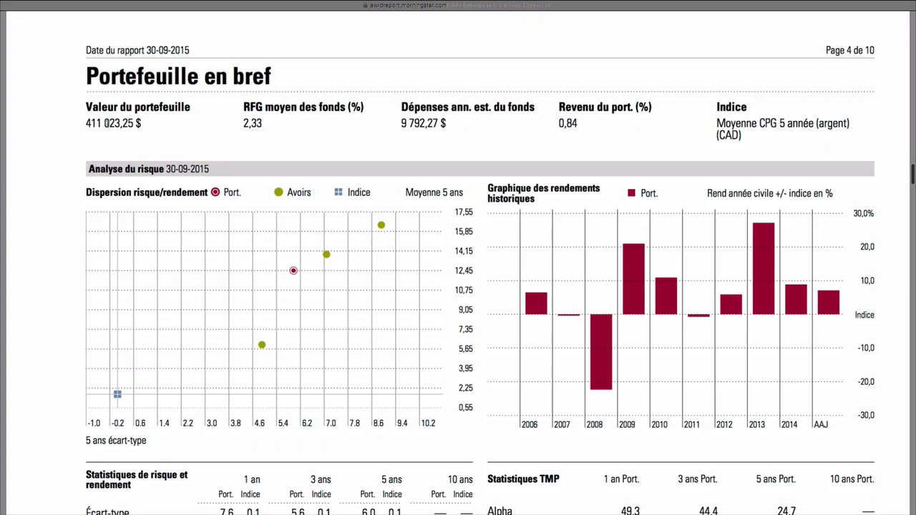
{"action": "scroll", "coordinate": [107, 124], "scroll_direction": "down", "scroll_amount": 10}
{"action": "scroll", "coordinate": [107, 123], "scroll_direction": "down", "scroll_amount": 10}
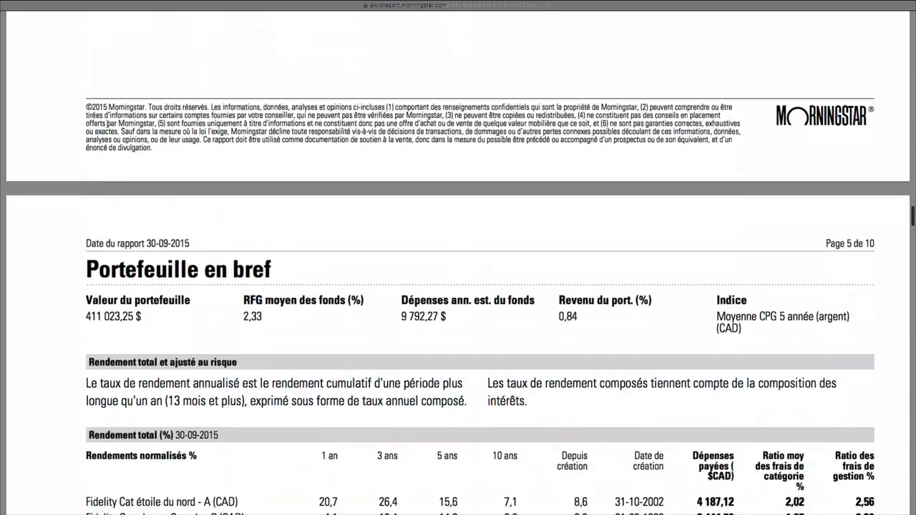
{"action": "scroll", "coordinate": [107, 124], "scroll_direction": "down", "scroll_amount": 15}
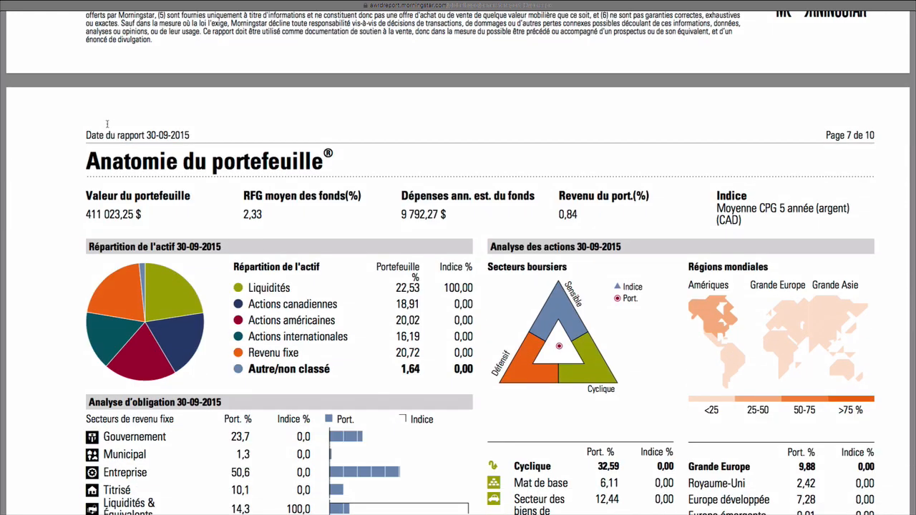
{"action": "scroll", "coordinate": [107, 124], "scroll_direction": "down", "scroll_amount": 15}
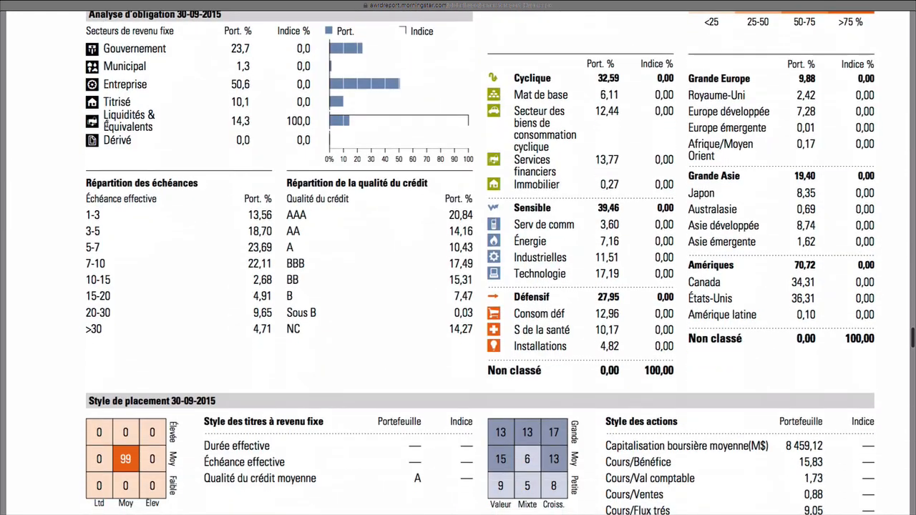
{"action": "scroll", "coordinate": [107, 124], "scroll_direction": "down", "scroll_amount": 15}
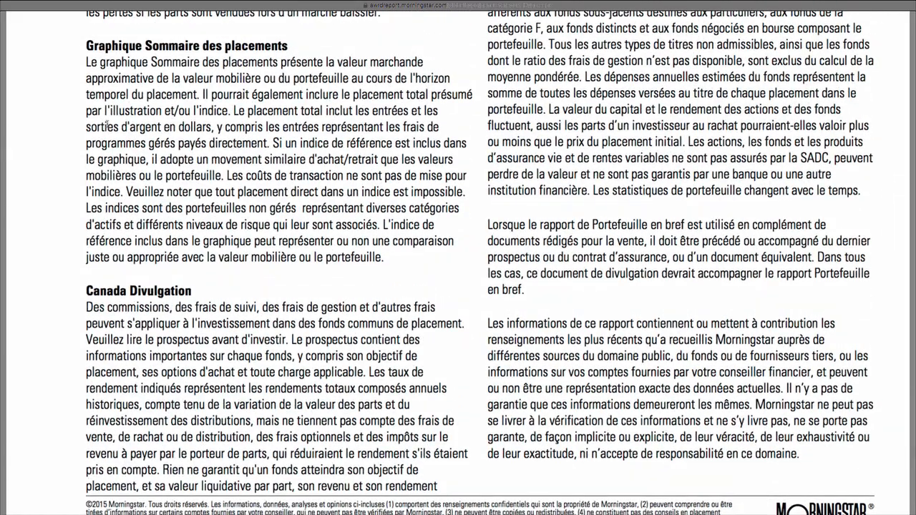
{"action": "key", "text": "Escape"}
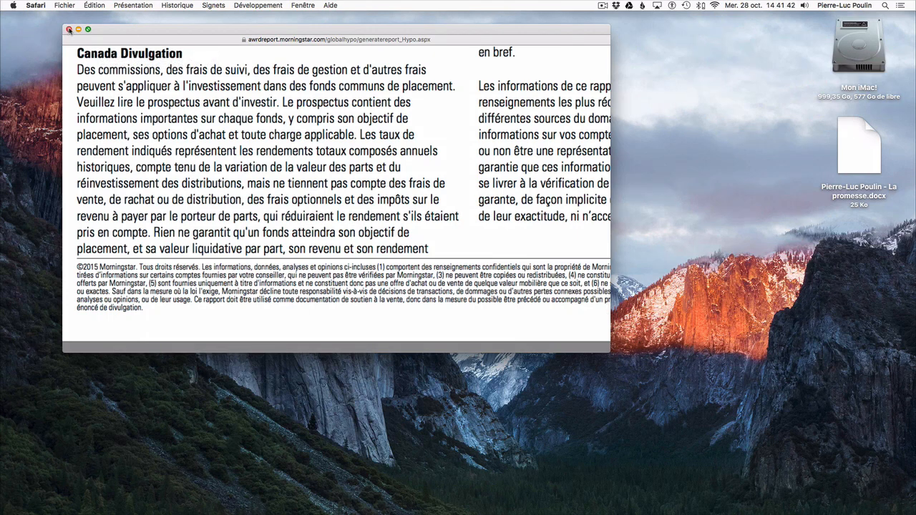
{"action": "left_click", "coordinate": [69, 30]}
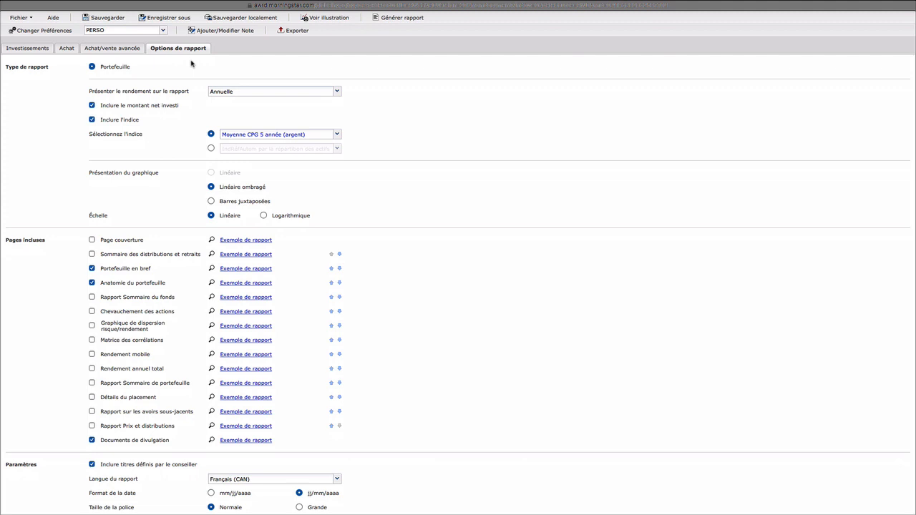
- Save the accumulation illustration under the name HYPOTHÈSE
{"action": "left_click", "coordinate": [34, 48]}
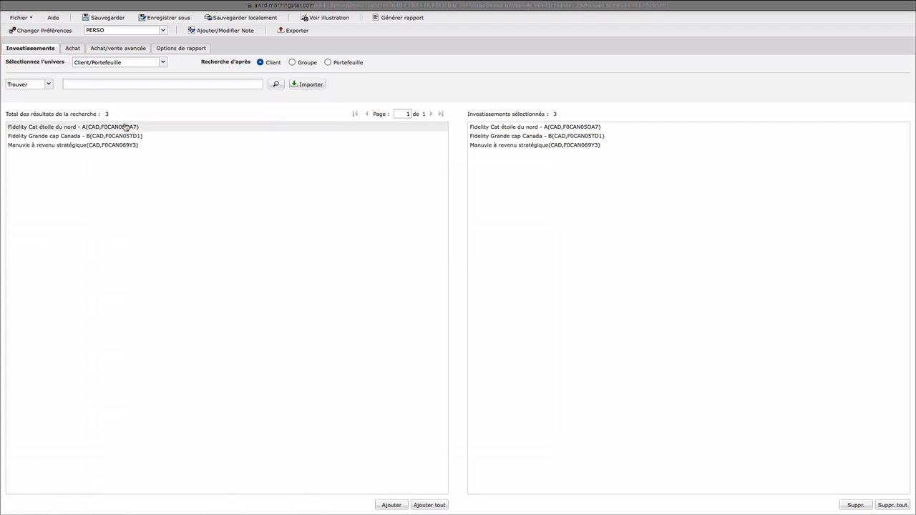
{"action": "left_click", "coordinate": [74, 50]}
{"action": "left_click", "coordinate": [114, 48]}
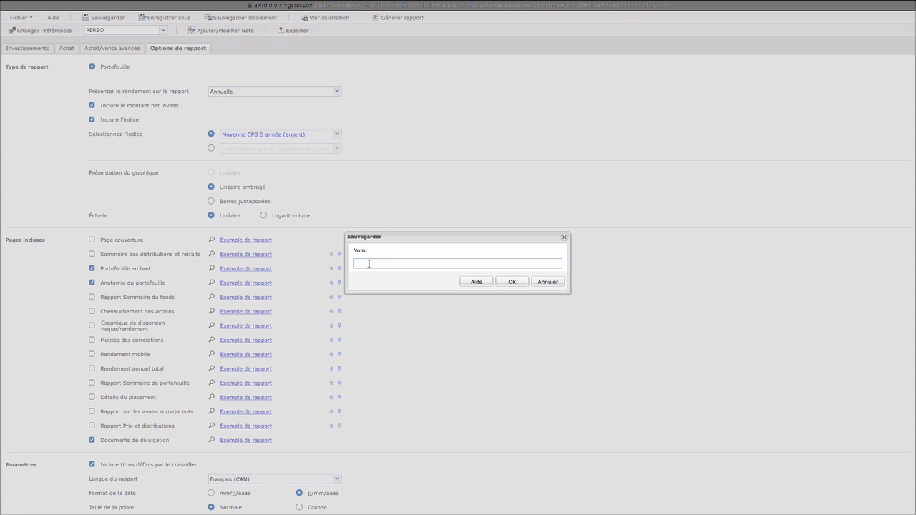
{"action": "type", "text": "HYPOTHÈSE"}
{"action": "key", "text": "Return"}
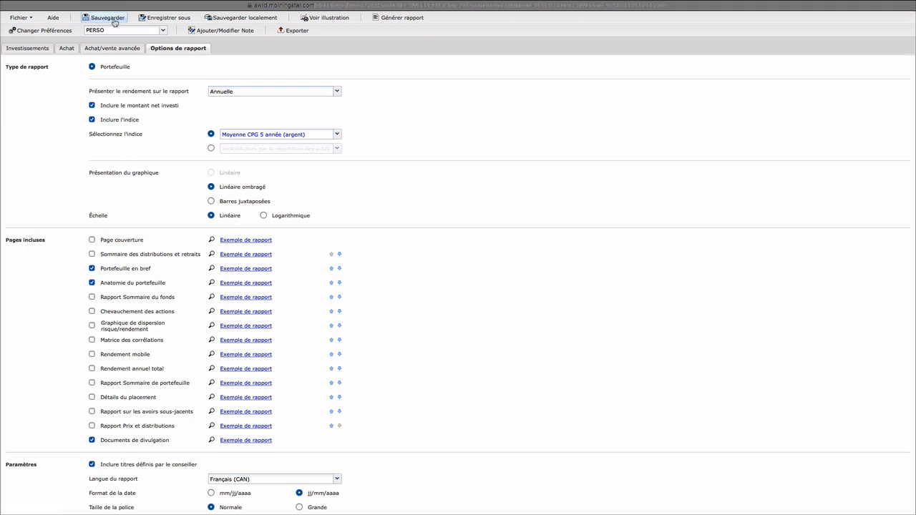
- In the purchase settings, set the initial investment of both Fidelity funds to 150 000 each
{"action": "left_click", "coordinate": [40, 51]}
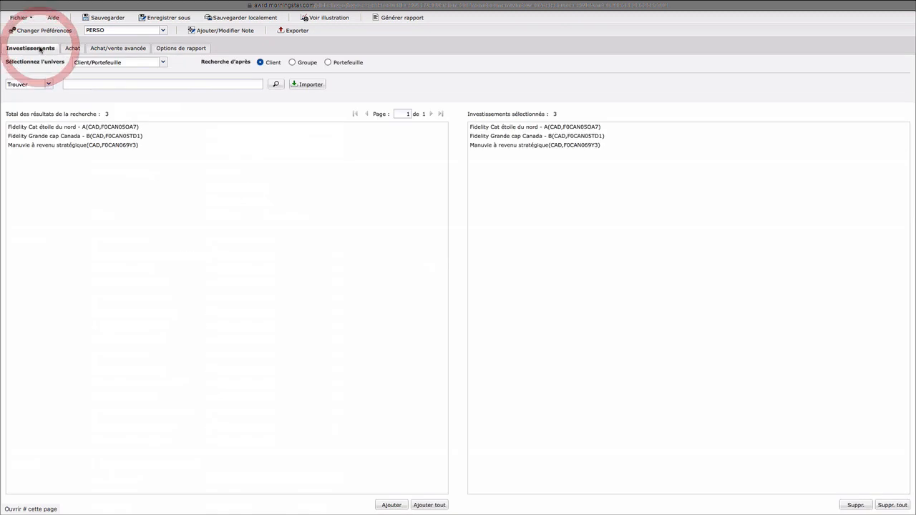
{"action": "left_click", "coordinate": [71, 48]}
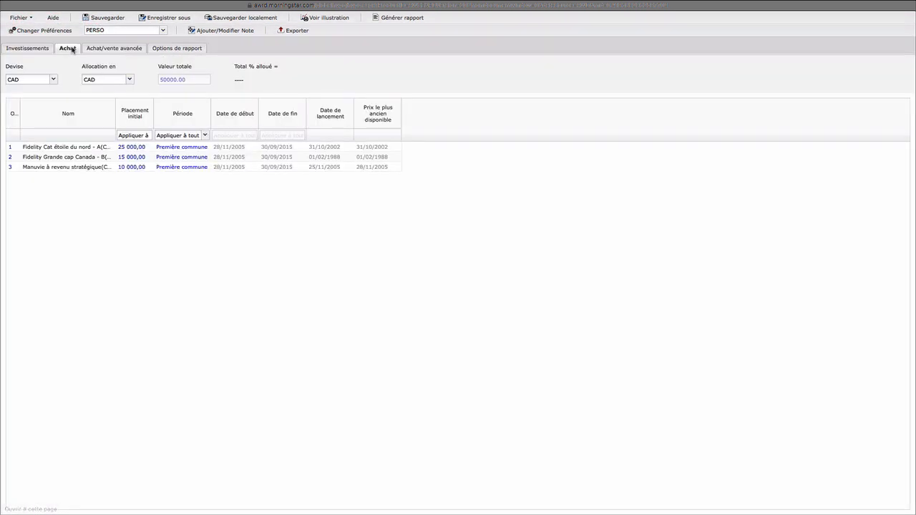
{"action": "left_click", "coordinate": [125, 147]}
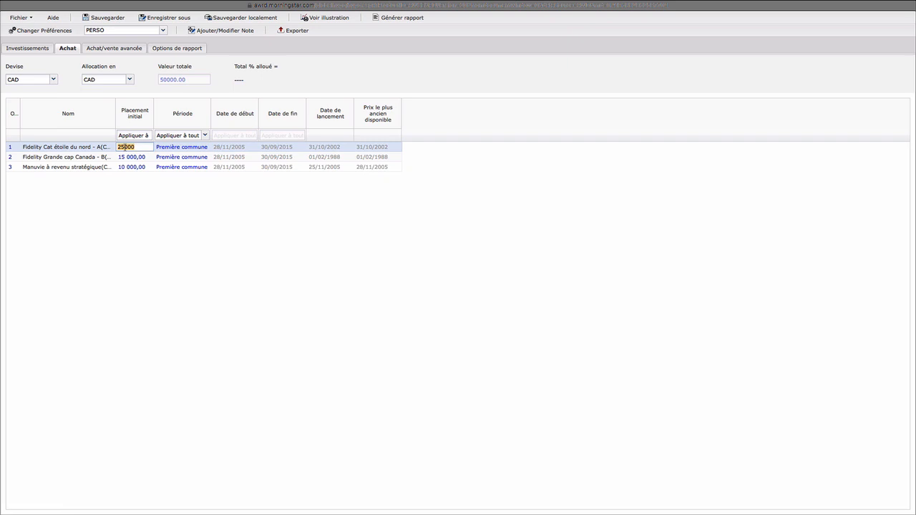
{"action": "type", "text": "150 000"}
{"action": "key", "text": "Tab"}
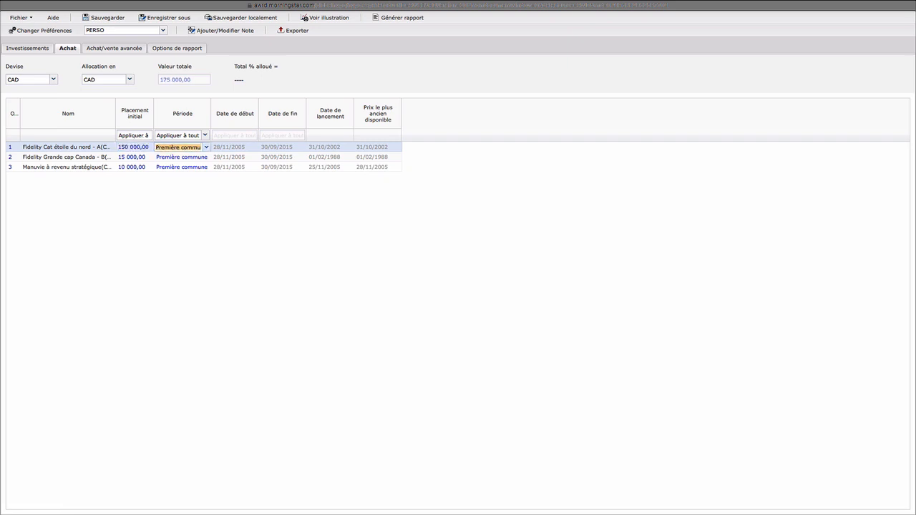
{"action": "left_click", "coordinate": [131, 157]}
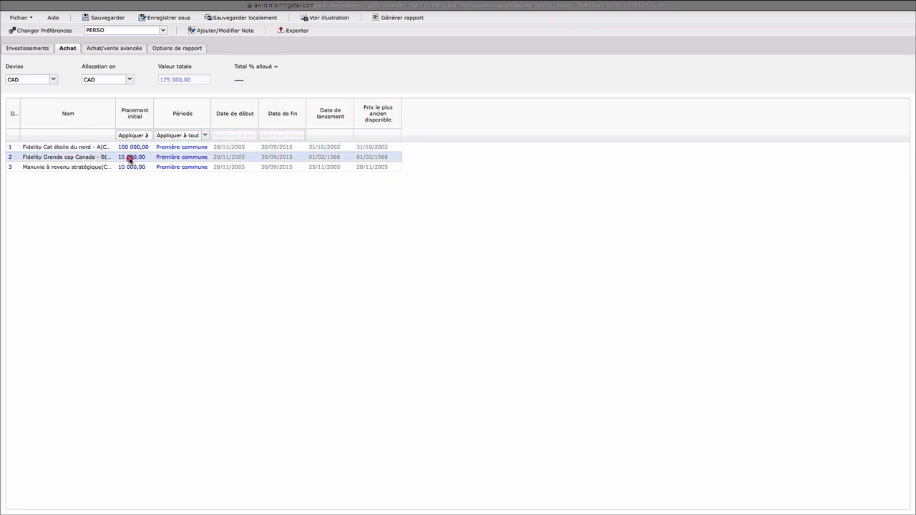
{"action": "left_click", "coordinate": [129, 157]}
{"action": "type", "text": "150 000"}
{"action": "key", "text": "Tab"}
- Set the initial investment of Manuvie à revenu stratégique to 200 000
{"action": "left_click", "coordinate": [127, 167]}
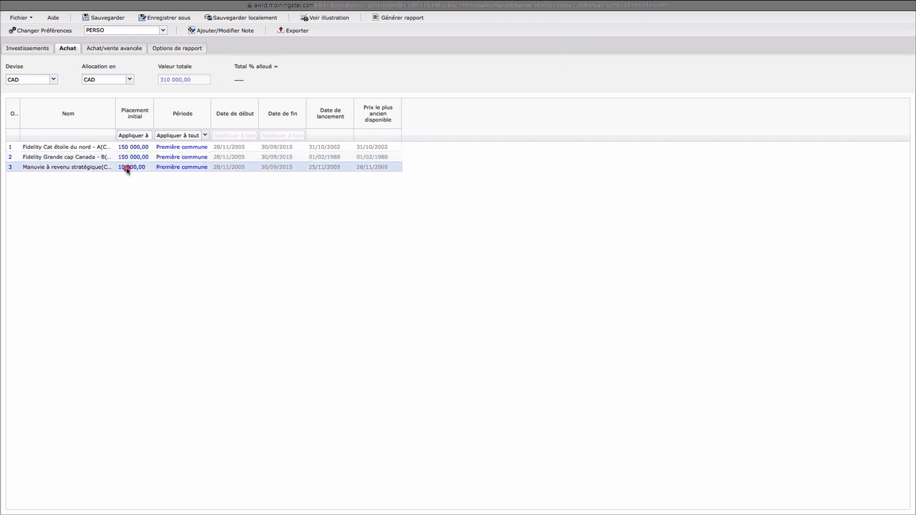
{"action": "left_click", "coordinate": [127, 168]}
{"action": "type", "text": "200 000"}
{"action": "key", "text": "Tab"}
- Apply the Personnalisée period to all funds with a start date of 31/07/2007
{"action": "left_click", "coordinate": [201, 136]}
{"action": "left_click", "coordinate": [188, 207]}
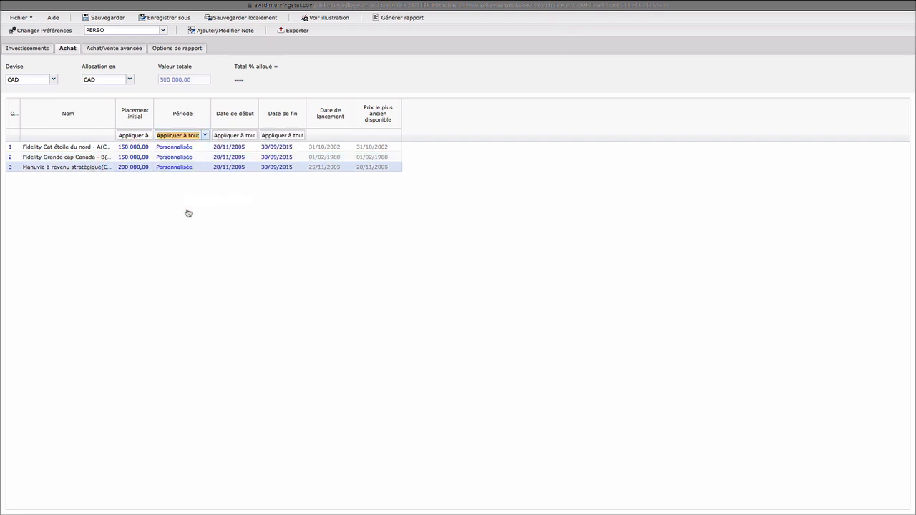
{"action": "left_click", "coordinate": [236, 135]}
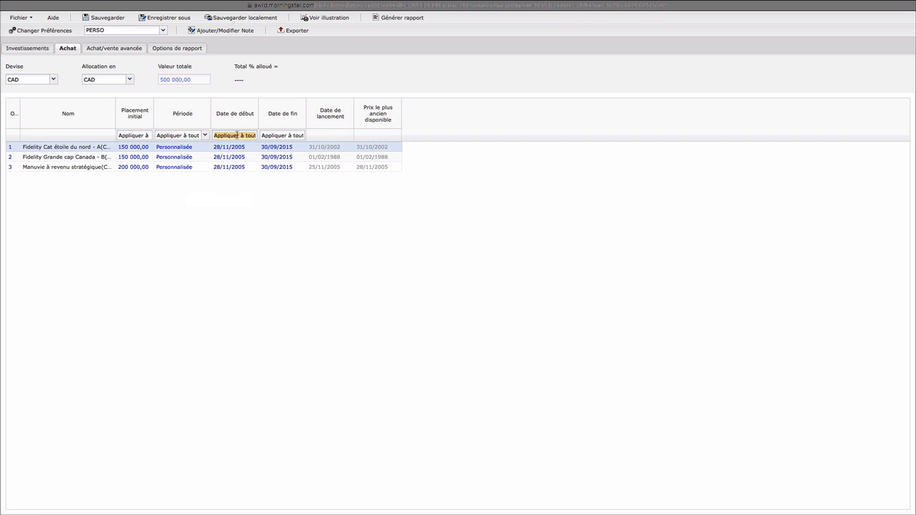
{"action": "type", "text": "31/07/2007"}
{"action": "key", "text": "Tab"}
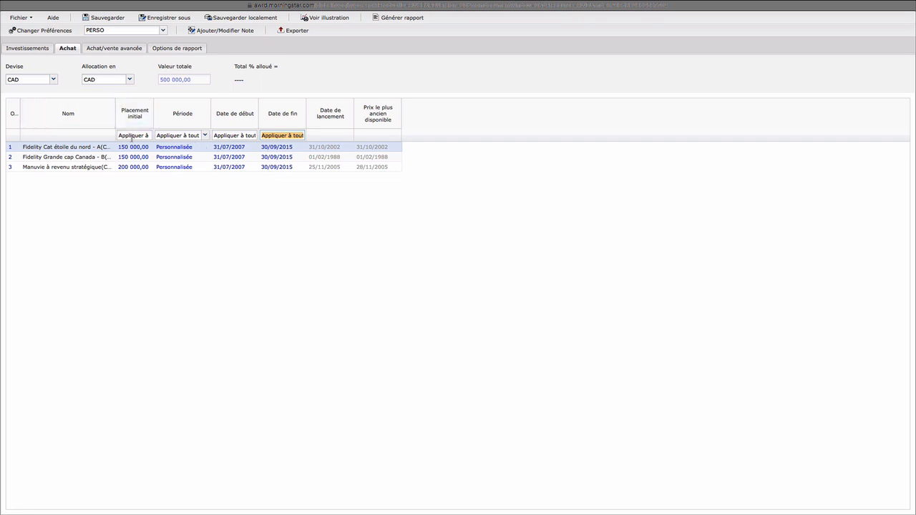
- In the advanced buy/sell settings, set the subsequent transaction type of all funds to Retrait
{"action": "left_click", "coordinate": [102, 48]}
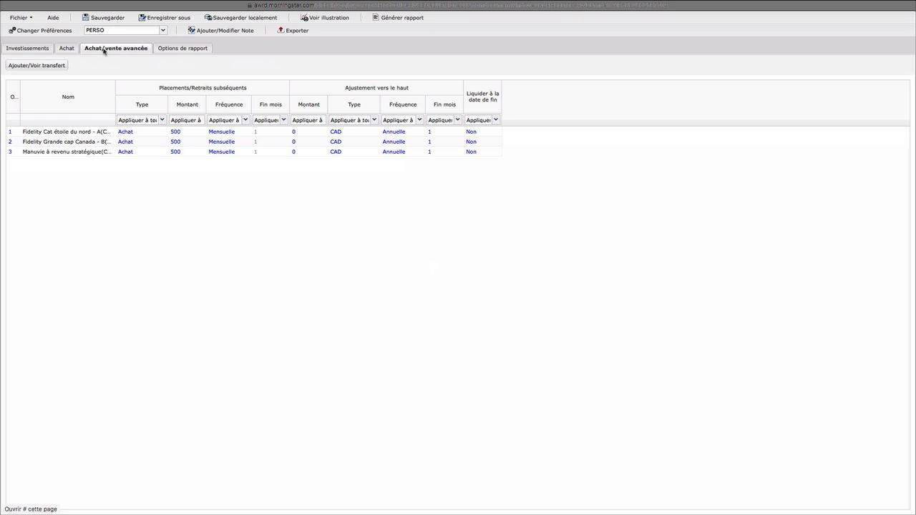
{"action": "left_click", "coordinate": [162, 120]}
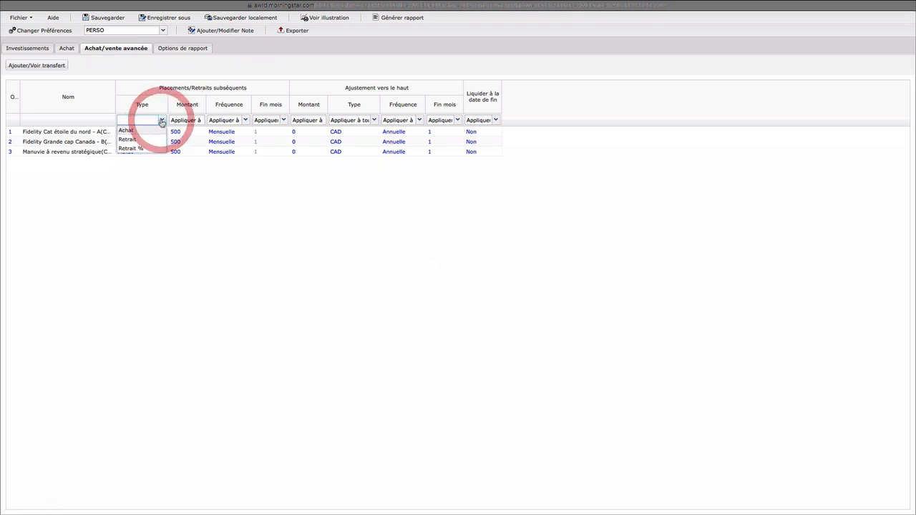
{"action": "left_click", "coordinate": [133, 141]}
- Set the monthly withdrawal amount of both Fidelity funds to 625 each
{"action": "left_click", "coordinate": [185, 132]}
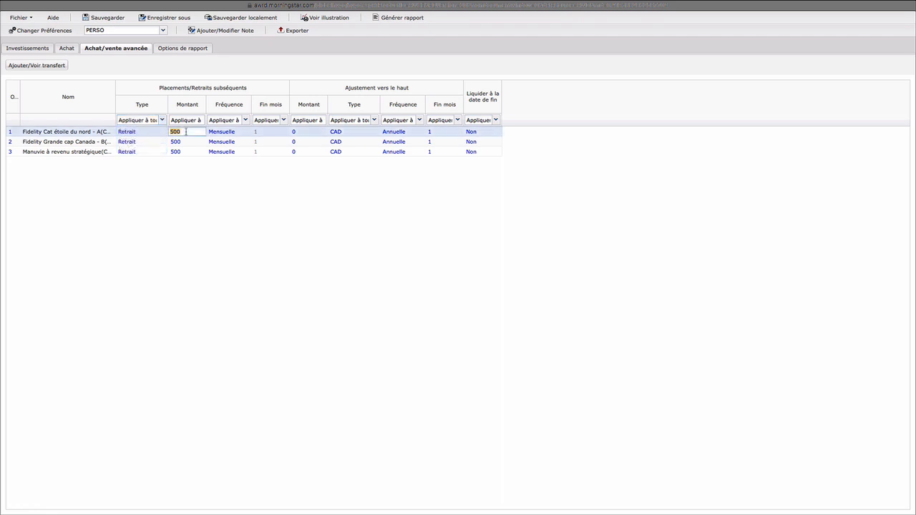
{"action": "type", "text": "625"}
{"action": "key", "text": "Tab"}
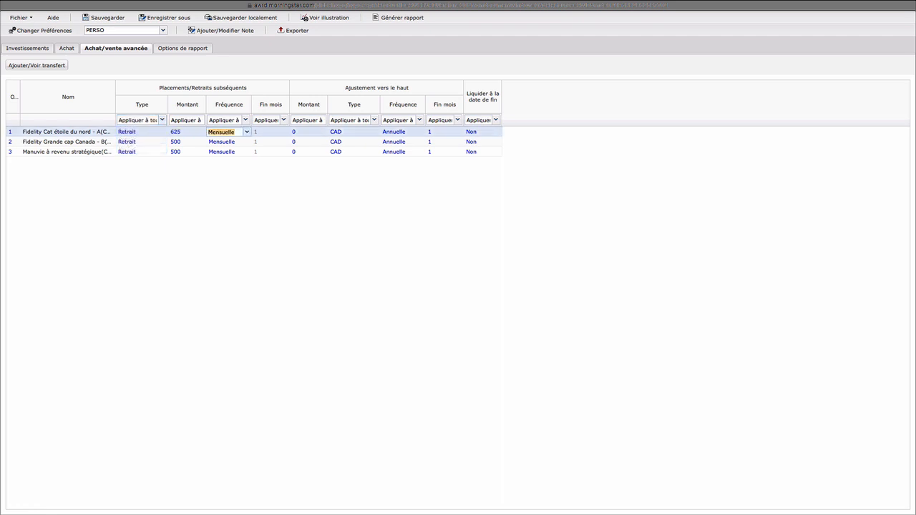
{"action": "left_click", "coordinate": [175, 142]}
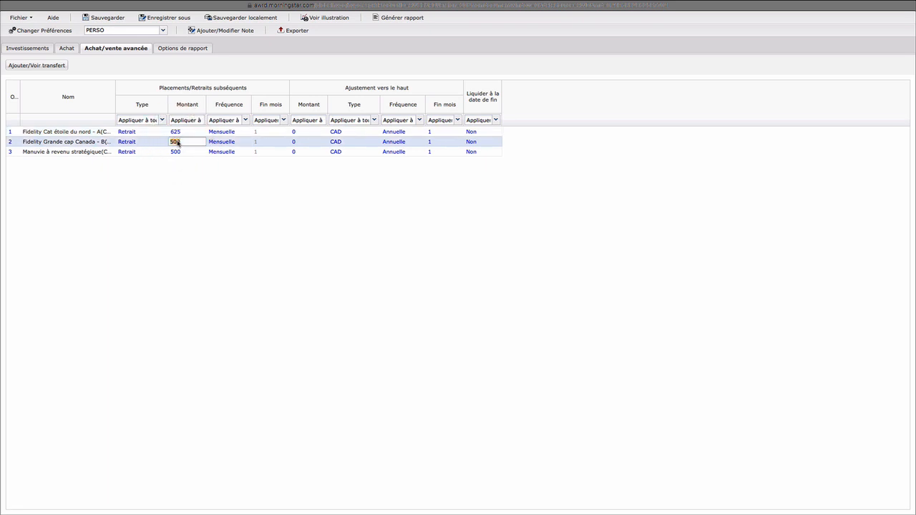
{"action": "type", "text": "625"}
{"action": "key", "text": "Tab"}
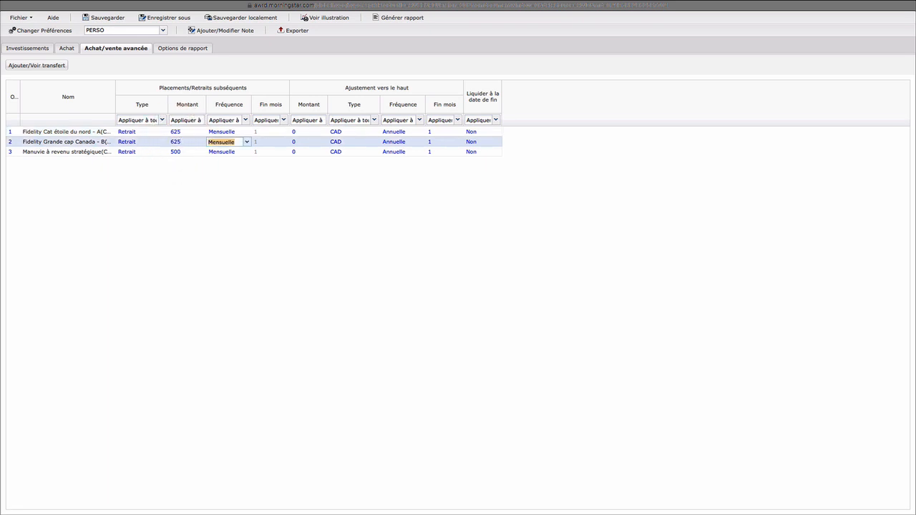
- Set the monthly withdrawal amount of Manuvie à revenu stratégique to 833
{"action": "left_click", "coordinate": [177, 152]}
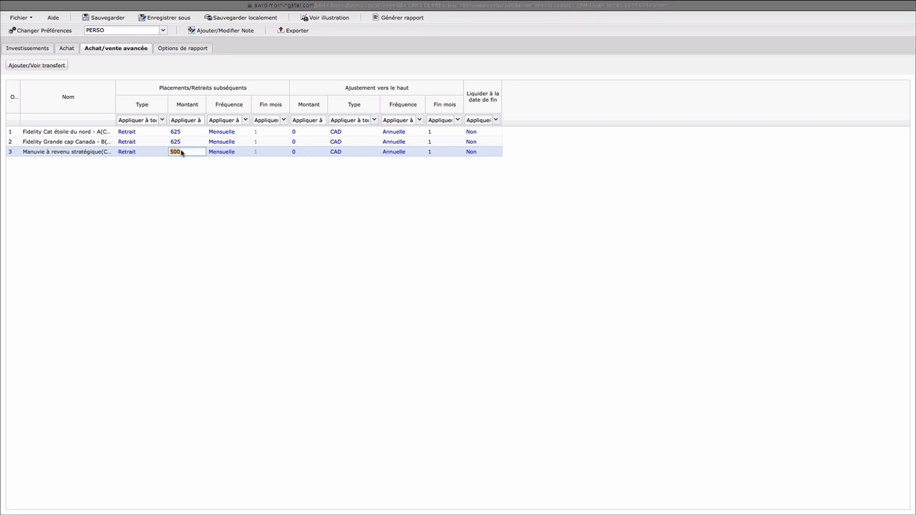
{"action": "type", "text": "8333"}
{"action": "key", "text": "Tab"}
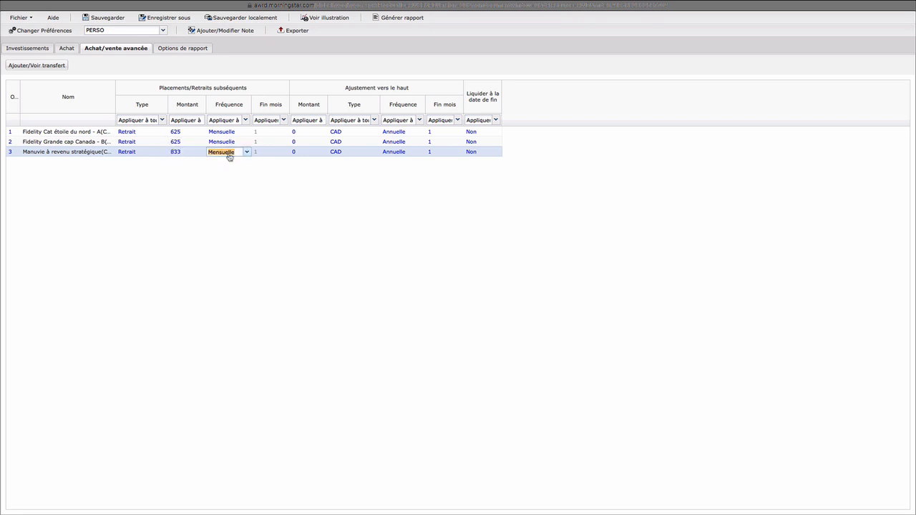
- Apply an upward adjustment (Ajustement vers le haut) of 3 with type % to all funds' withdrawals
{"action": "left_click", "coordinate": [309, 120]}
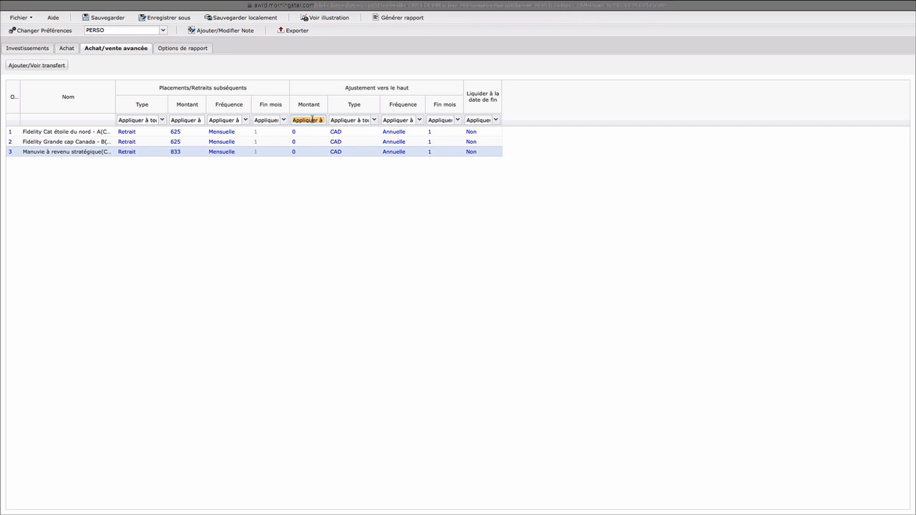
{"action": "left_click", "coordinate": [312, 120]}
{"action": "triple_click", "coordinate": [322, 120]}
{"action": "type", "text": "3"}
{"action": "left_click", "coordinate": [373, 121]}
{"action": "left_click", "coordinate": [334, 140]}
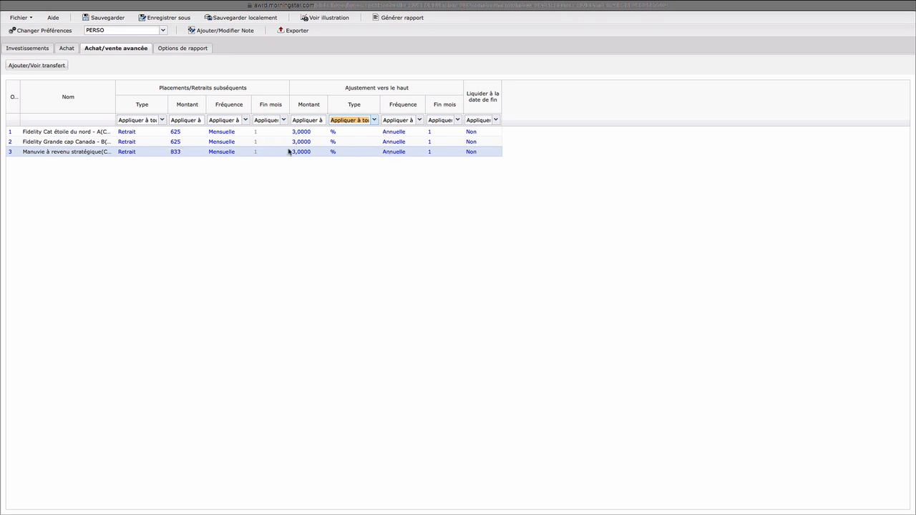
- In the report options, choose Annuelle for presenting the returns in the report
{"action": "left_click", "coordinate": [181, 49]}
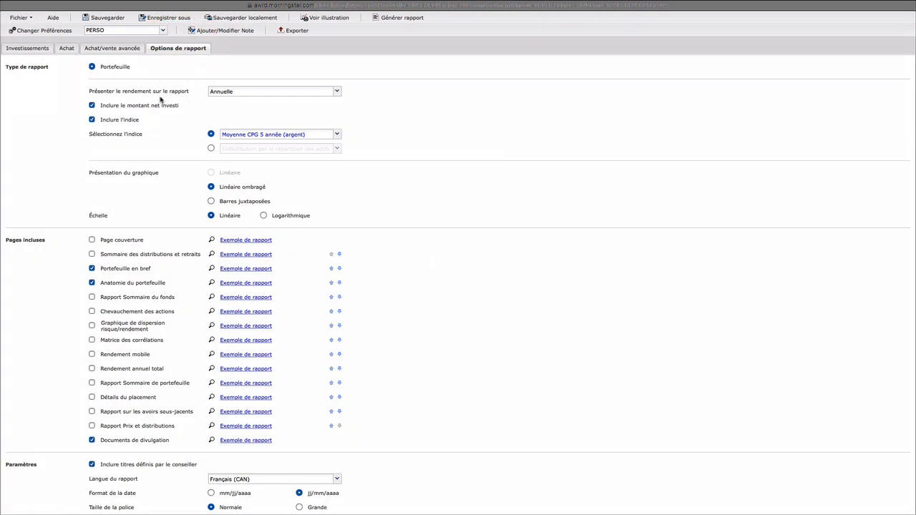
{"action": "left_click", "coordinate": [336, 91]}
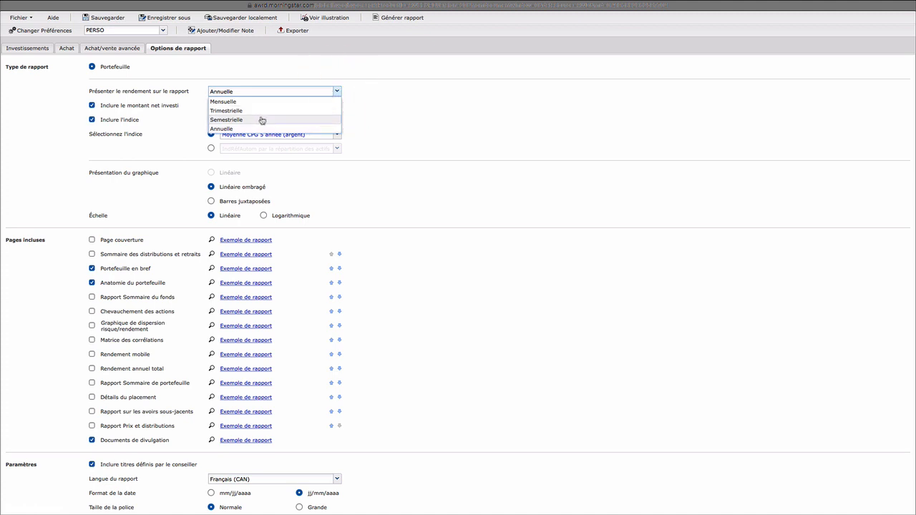
{"action": "left_click", "coordinate": [220, 130]}
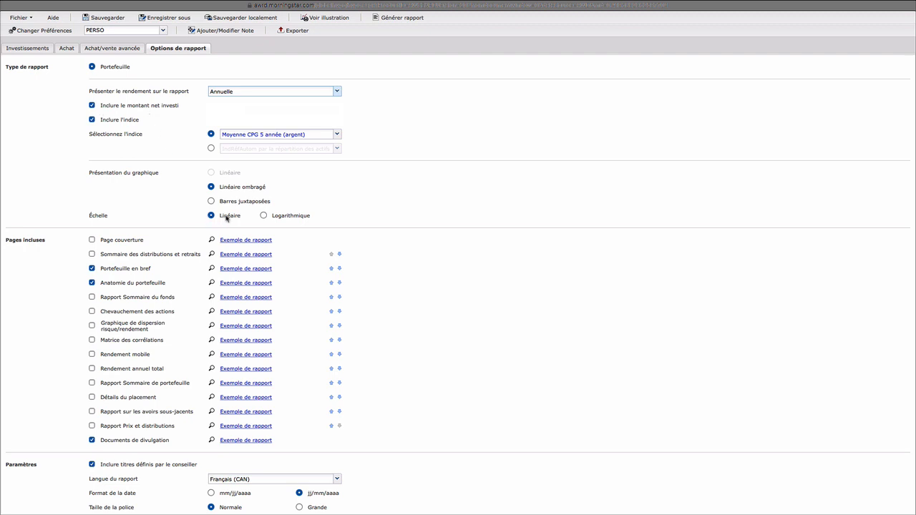
- Replace the Anatomie du portefeuille and Portefeuille en bref pages with Sommaire des distributions et retraits, and generate the report
{"action": "left_click", "coordinate": [91, 283]}
{"action": "left_click", "coordinate": [92, 269]}
{"action": "left_click", "coordinate": [91, 254]}
{"action": "left_click", "coordinate": [398, 17]}
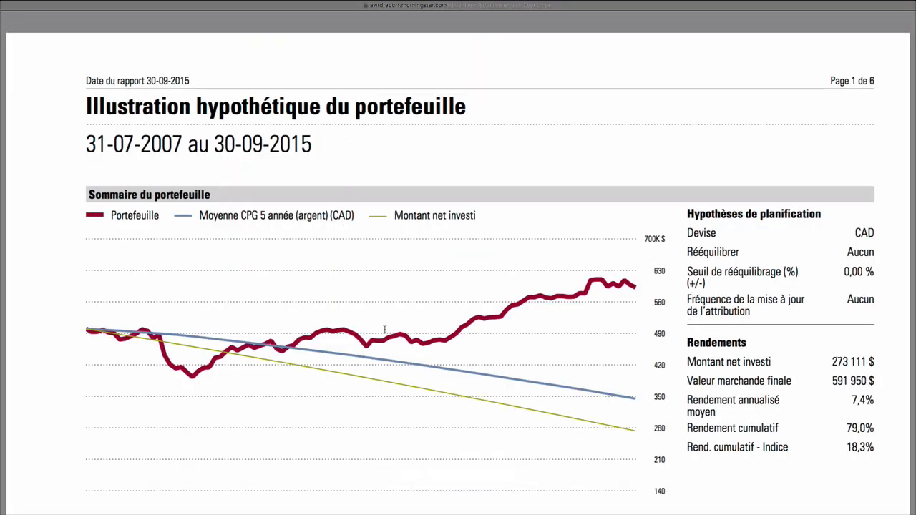
- Examine the report's portfolio chart, returns, yearly investment details, holdings summary and placement assumptions
{"action": "scroll", "coordinate": [384, 329], "scroll_direction": "down", "scroll_amount": 3}
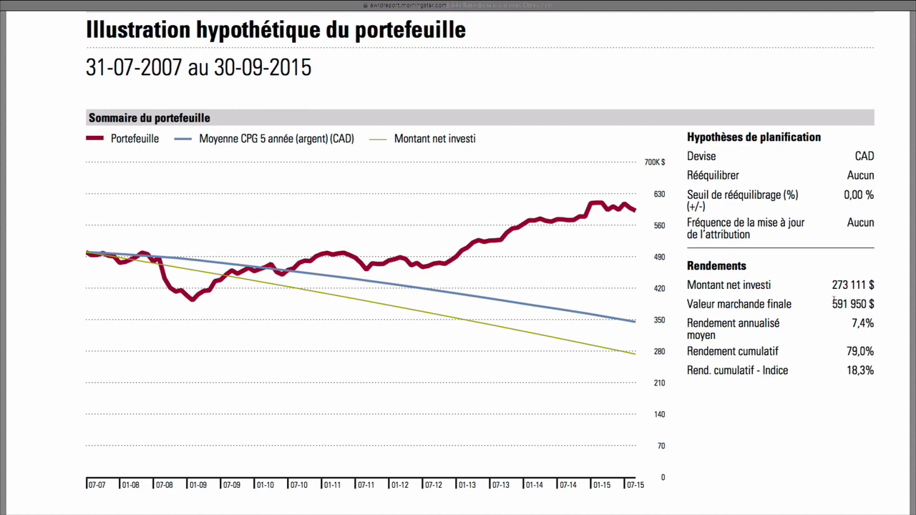
{"action": "scroll", "coordinate": [833, 301], "scroll_direction": "down", "scroll_amount": 1}
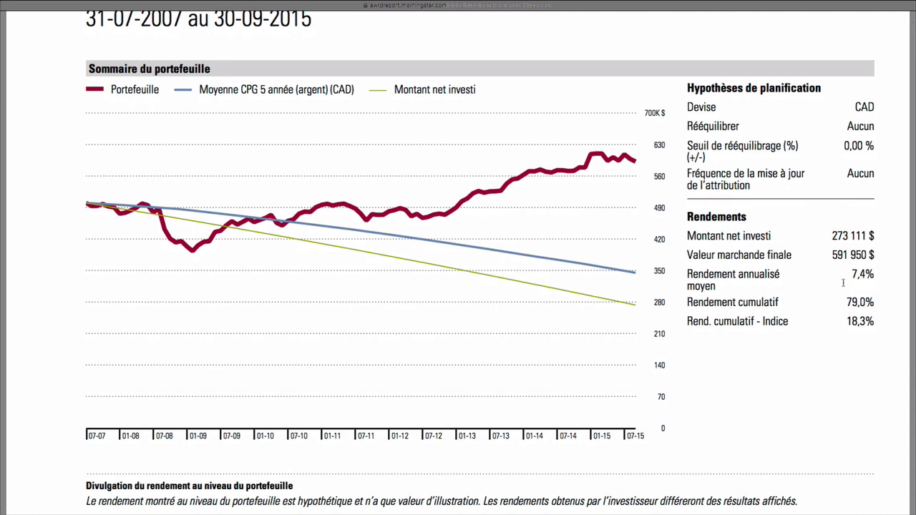
{"action": "scroll", "coordinate": [843, 283], "scroll_direction": "down", "scroll_amount": 6}
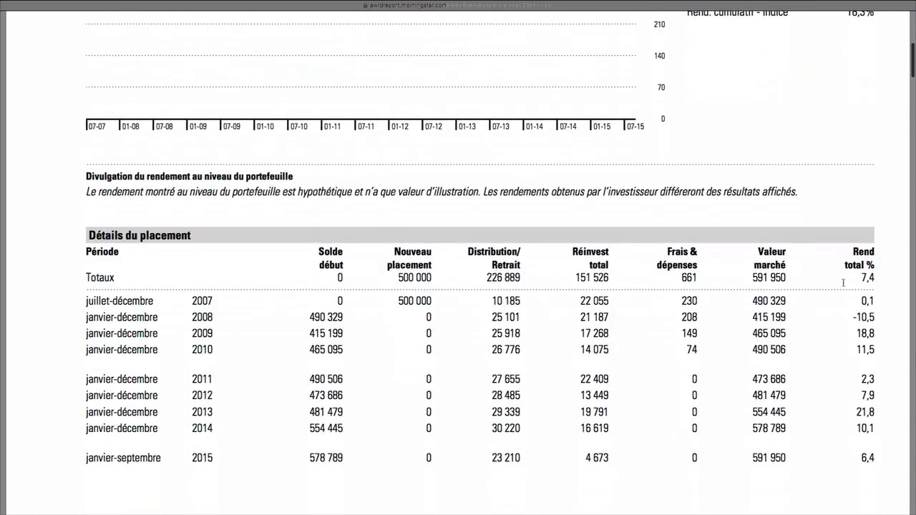
{"action": "scroll", "coordinate": [843, 283], "scroll_direction": "down", "scroll_amount": 2}
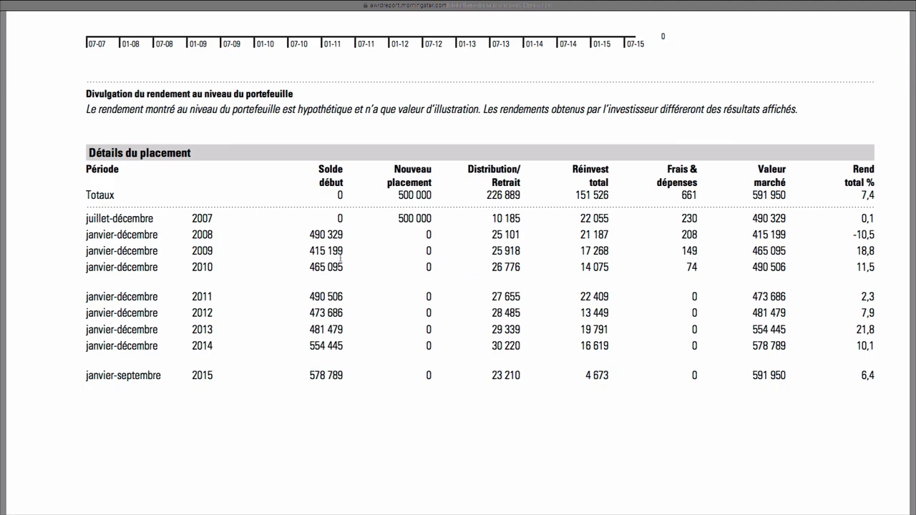
{"action": "scroll", "coordinate": [342, 257], "scroll_direction": "down", "scroll_amount": 2}
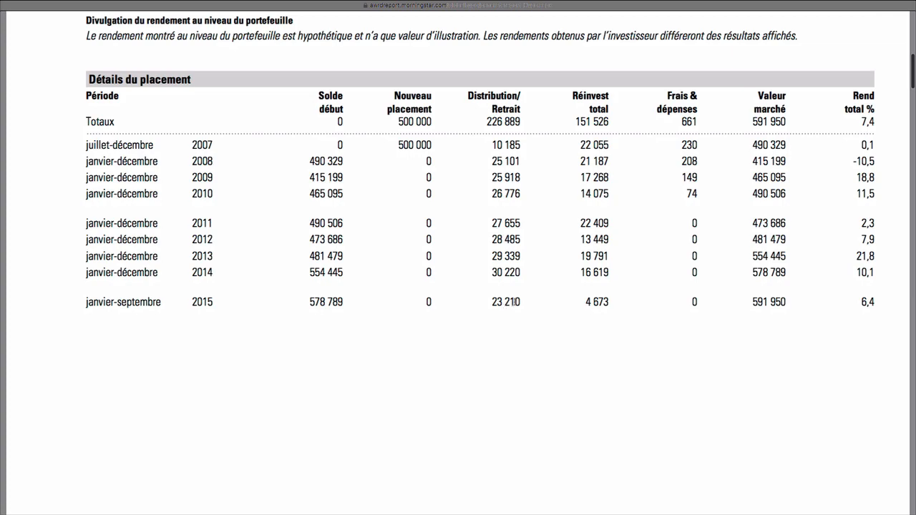
{"action": "scroll", "coordinate": [516, 302], "scroll_direction": "down", "scroll_amount": 5}
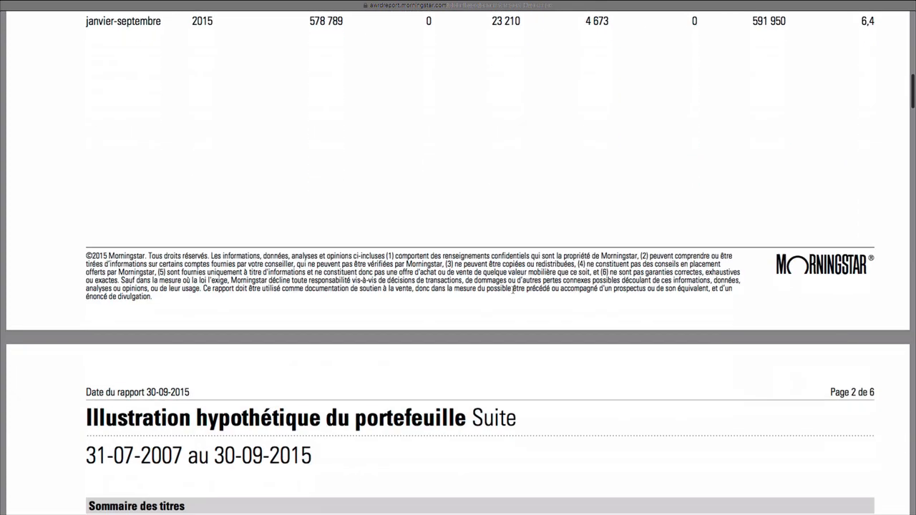
{"action": "scroll", "coordinate": [512, 292], "scroll_direction": "down", "scroll_amount": 6}
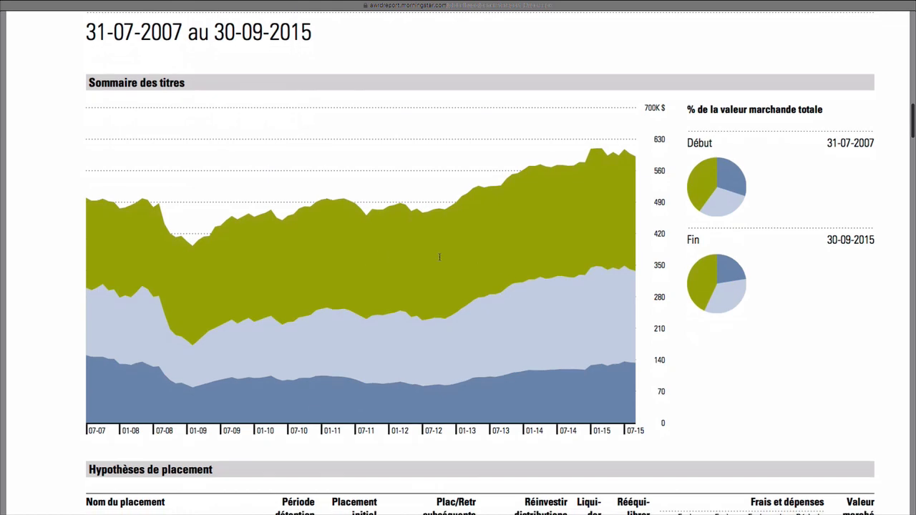
{"action": "scroll", "coordinate": [440, 257], "scroll_direction": "down", "scroll_amount": 4}
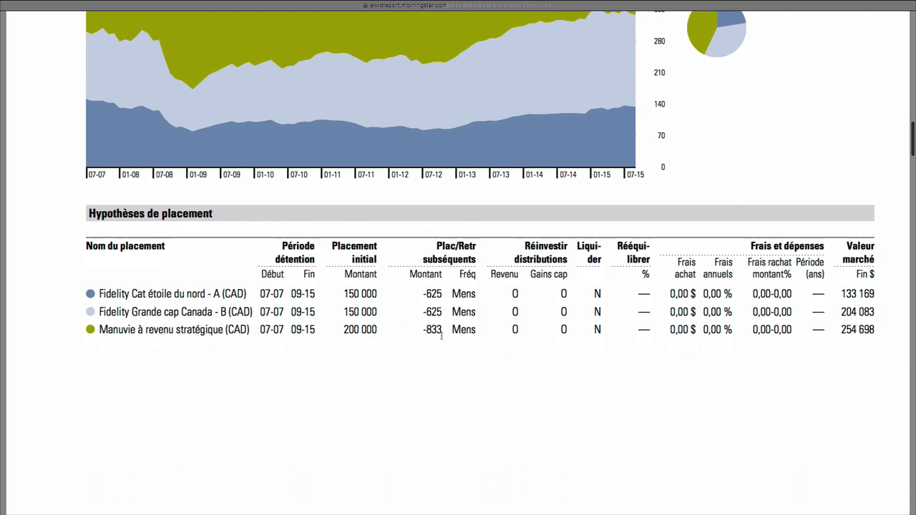
{"action": "scroll", "coordinate": [519, 324], "scroll_direction": "down", "scroll_amount": 6}
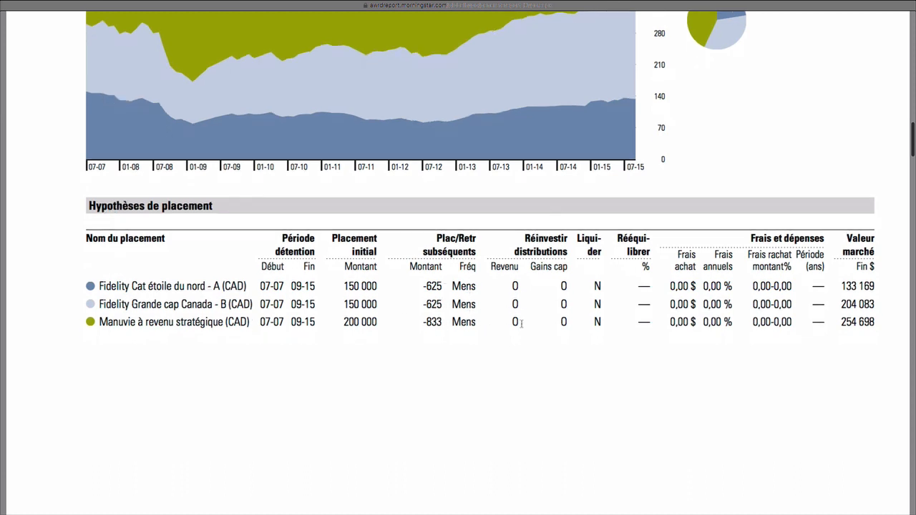
- Review the report's distributions and withdrawals summary, reinvestment details and annualized returns disclosure, and return to the illustration
{"action": "scroll", "coordinate": [518, 322], "scroll_direction": "down", "scroll_amount": 7}
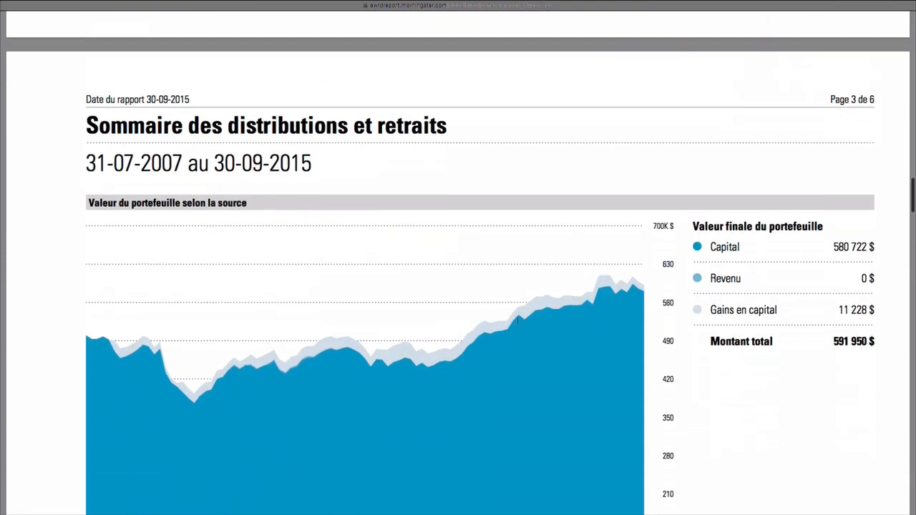
{"action": "scroll", "coordinate": [515, 318], "scroll_direction": "down", "scroll_amount": 4}
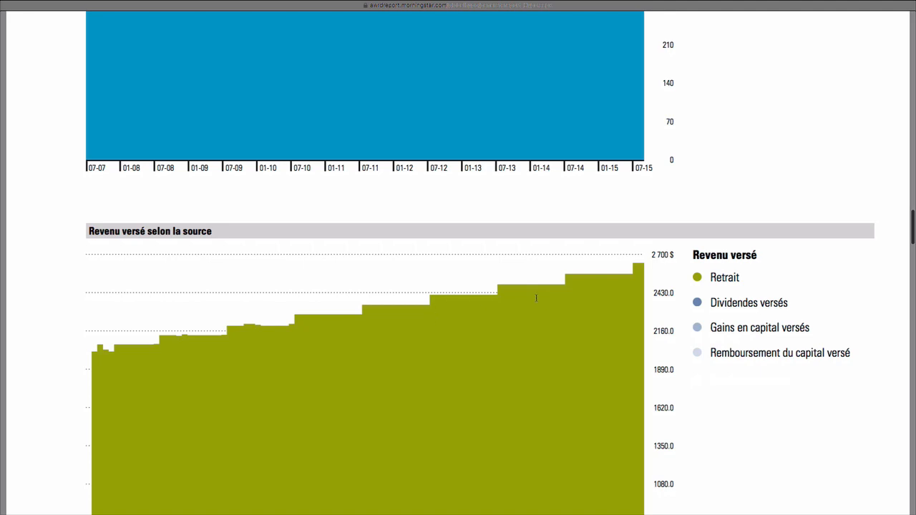
{"action": "scroll", "coordinate": [536, 297], "scroll_direction": "down", "scroll_amount": 2}
{"action": "scroll", "coordinate": [531, 299], "scroll_direction": "down", "scroll_amount": 9}
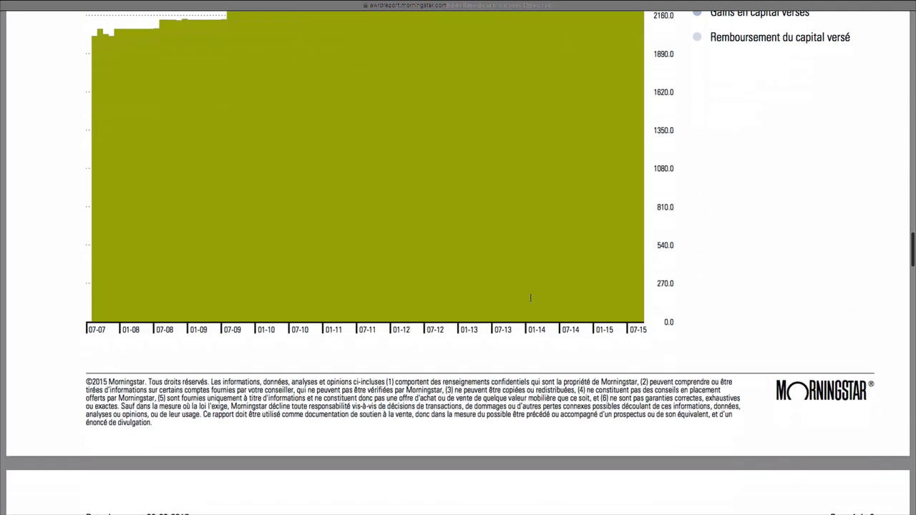
{"action": "scroll", "coordinate": [529, 297], "scroll_direction": "down", "scroll_amount": 3}
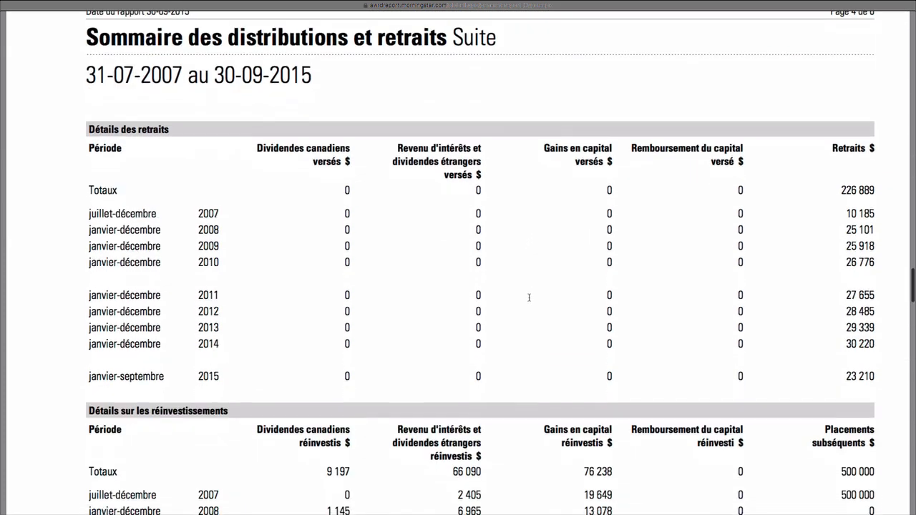
{"action": "scroll", "coordinate": [522, 298], "scroll_direction": "down", "scroll_amount": 3}
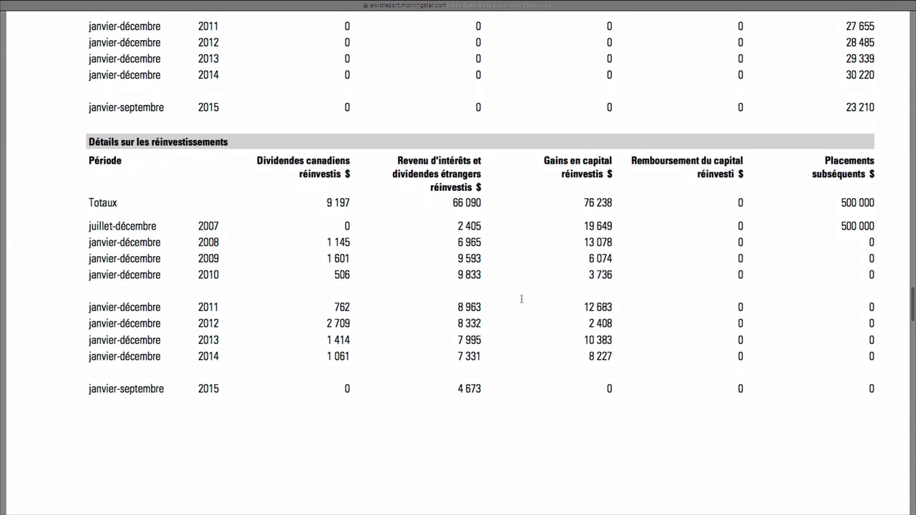
{"action": "scroll", "coordinate": [521, 299], "scroll_direction": "down", "scroll_amount": 1}
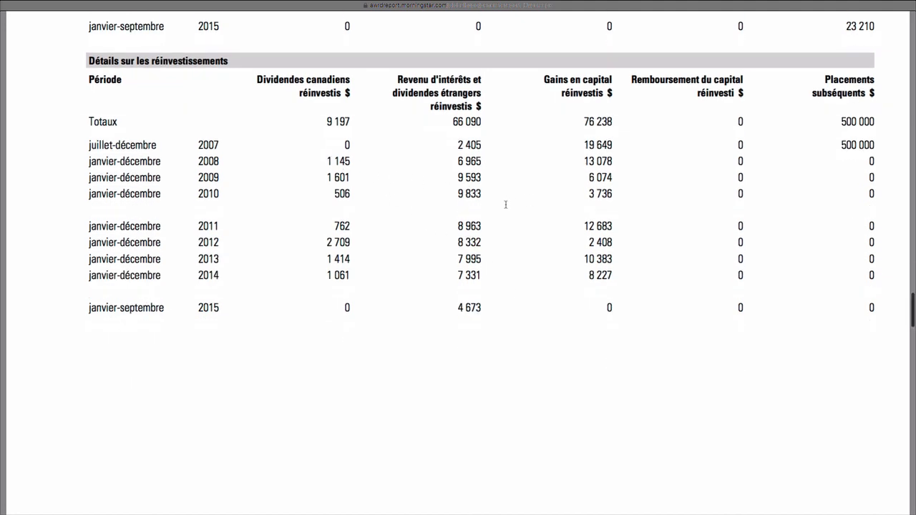
{"action": "scroll", "coordinate": [505, 205], "scroll_direction": "down", "scroll_amount": 8}
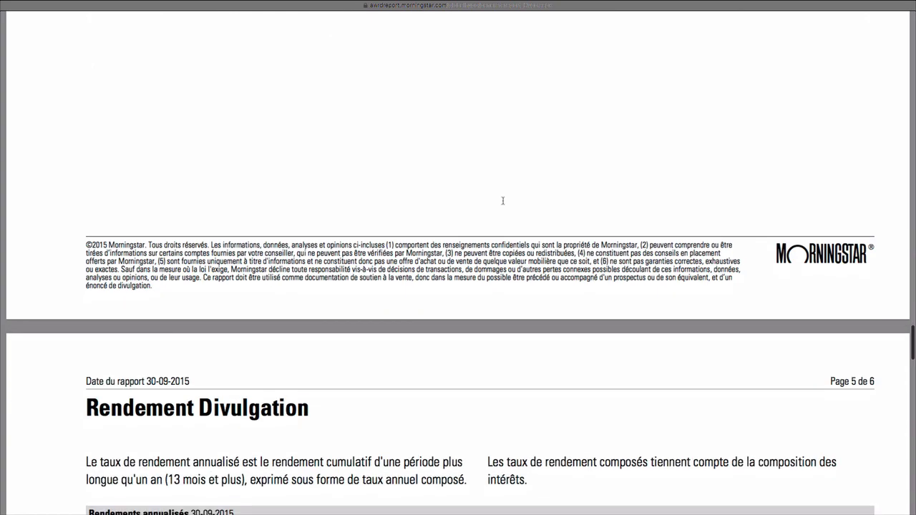
{"action": "scroll", "coordinate": [500, 202], "scroll_direction": "down", "scroll_amount": 2}
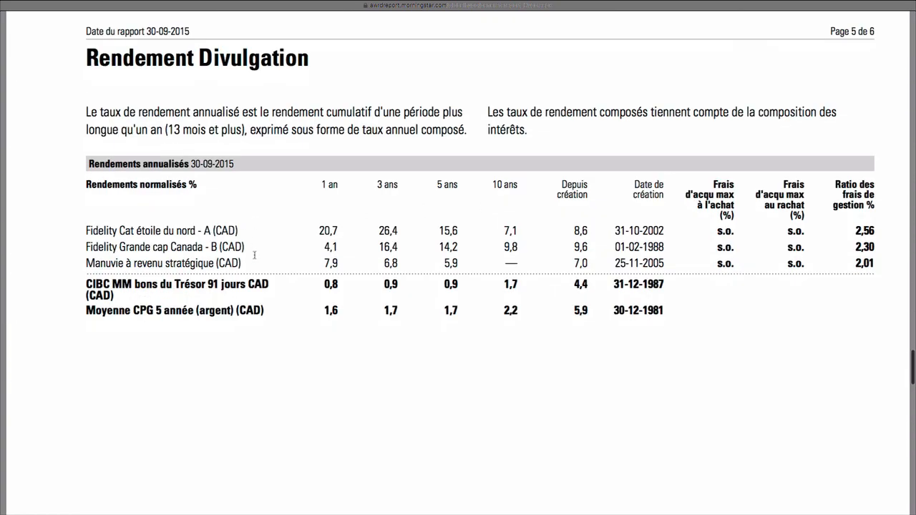
{"action": "scroll", "coordinate": [319, 254], "scroll_direction": "down", "scroll_amount": 2}
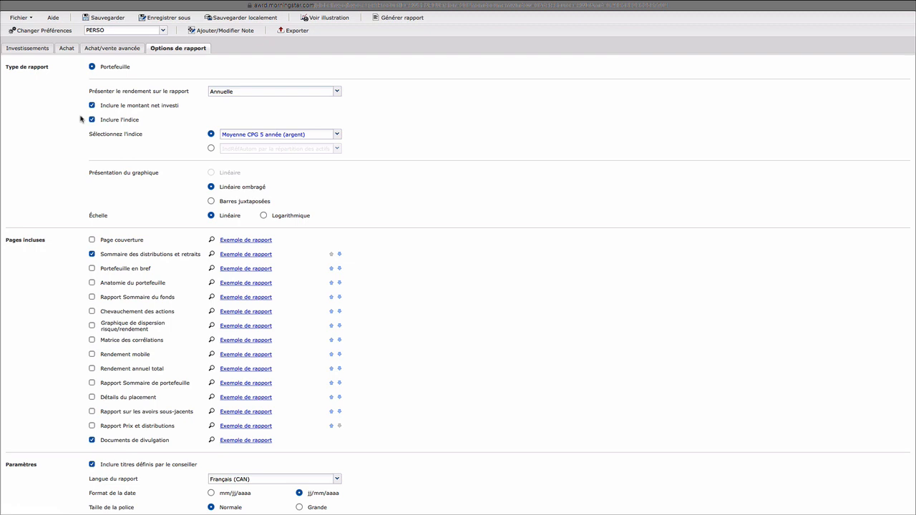
- Save the withdrawal scenario as a separate hypothetical file named HYPOTHÈSE B
{"action": "left_click", "coordinate": [165, 21]}
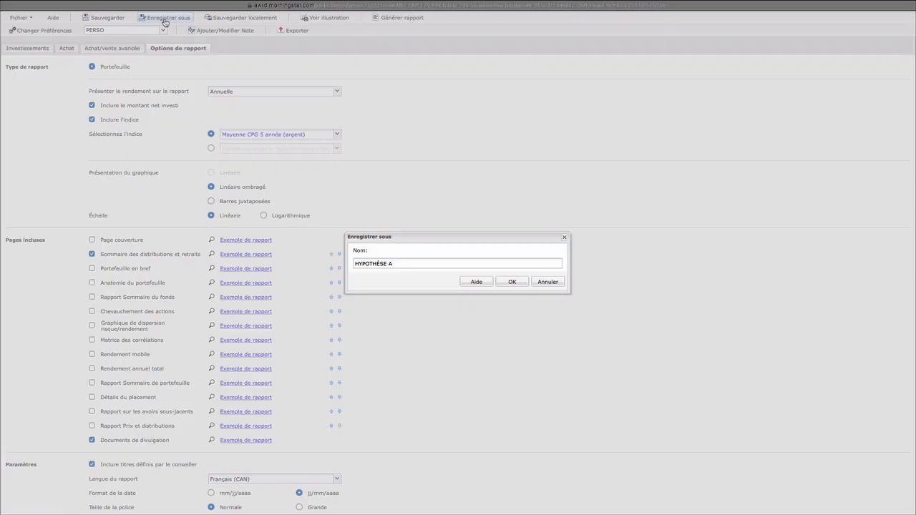
{"action": "left_click", "coordinate": [393, 263]}
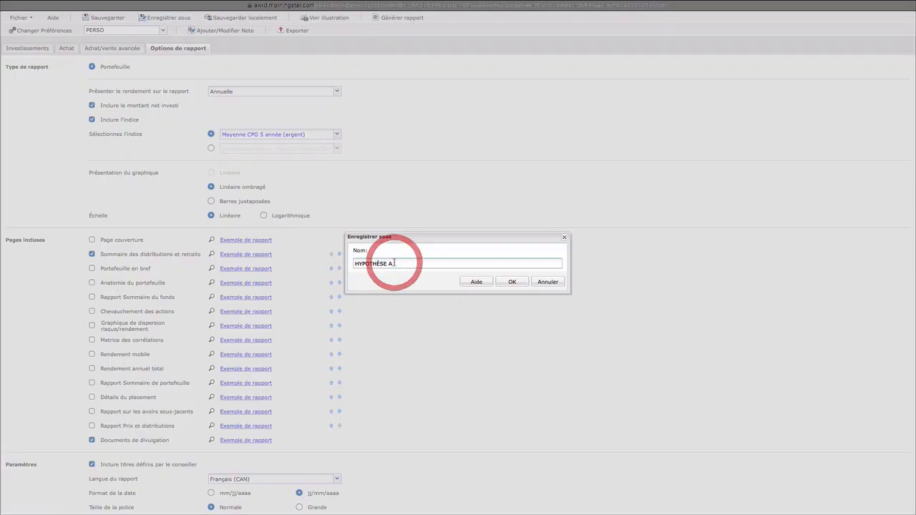
{"action": "key", "text": "BackSpace"}
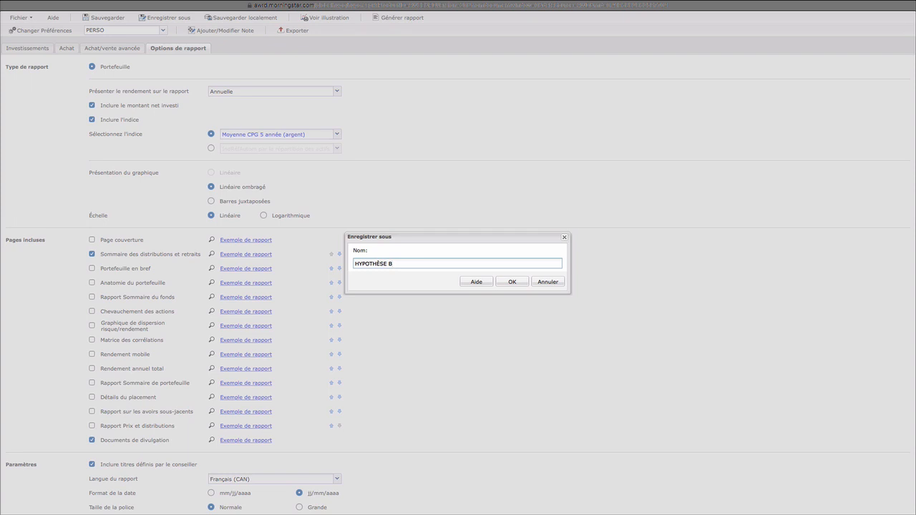
{"action": "type", "text": "B"}
{"action": "left_click", "coordinate": [512, 282]}
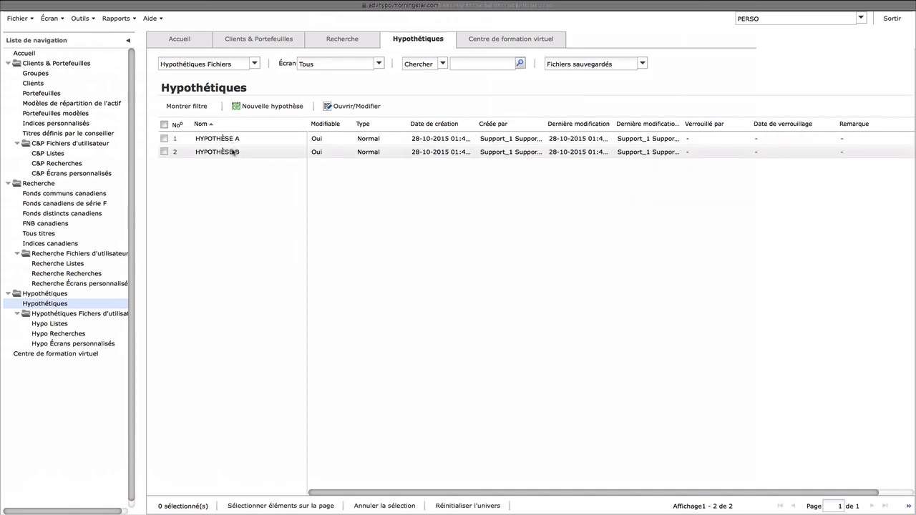
- Reopen the saved HYPOTHÈSE A file from the list of hypotheticals and show its report options
{"action": "left_click", "coordinate": [166, 139]}
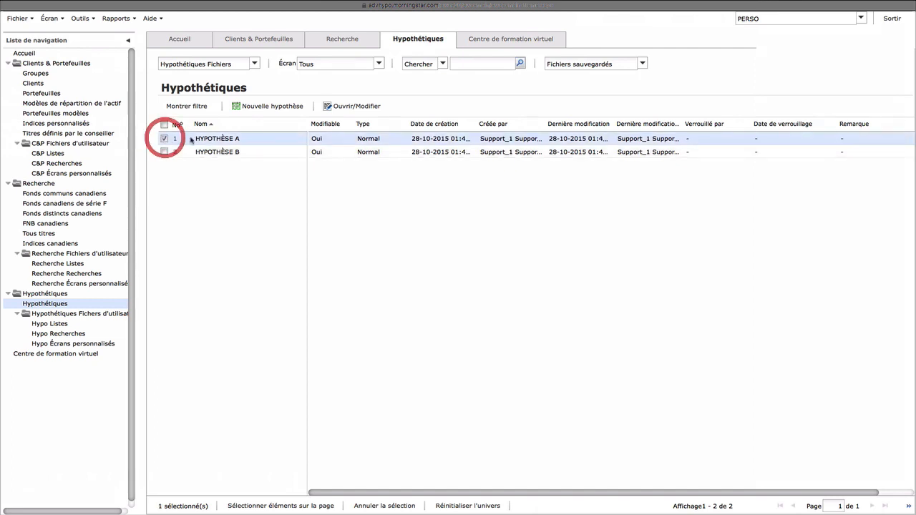
{"action": "left_click", "coordinate": [344, 107]}
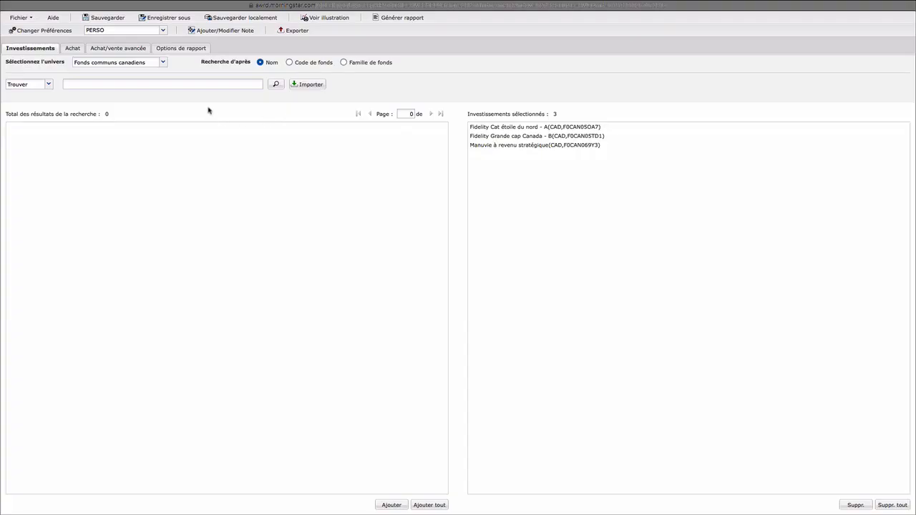
{"action": "left_click", "coordinate": [175, 48]}
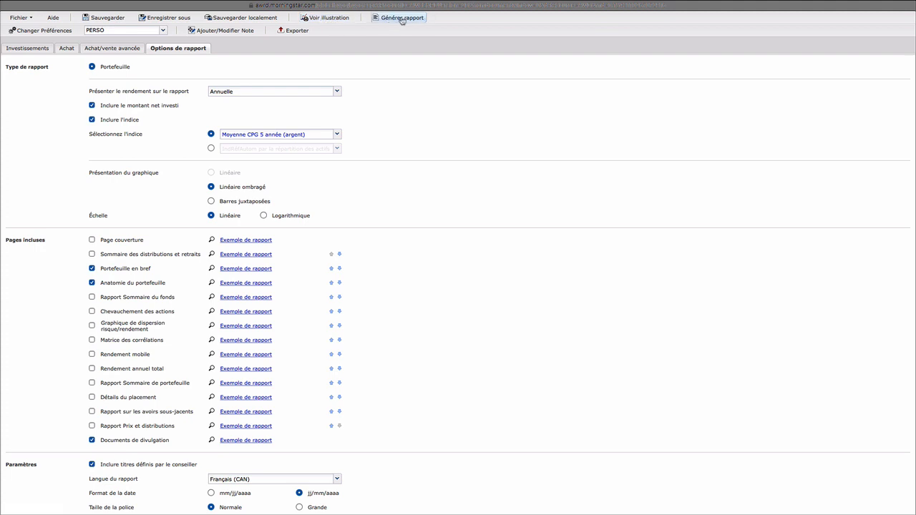
- Preview the illustration chart of HYPOTHÈSE A, close it, and generate the report
{"action": "left_click", "coordinate": [323, 19]}
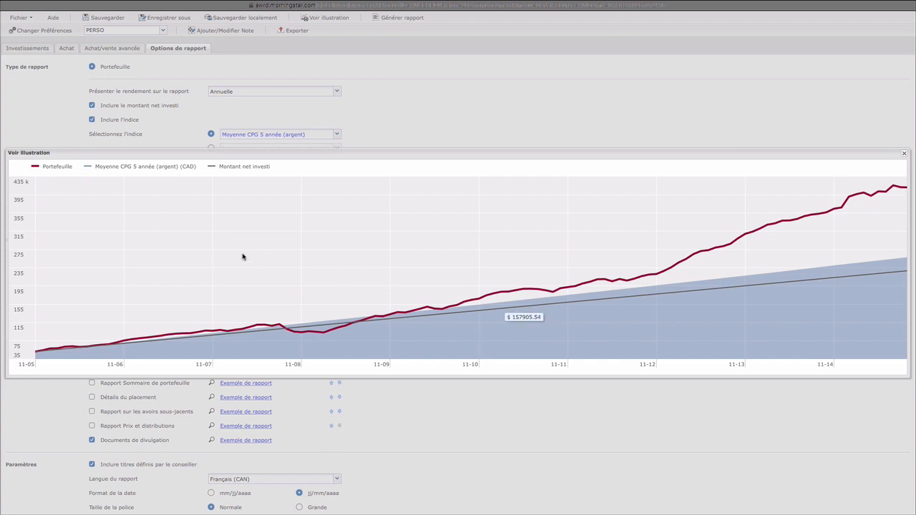
{"action": "left_click", "coordinate": [904, 154]}
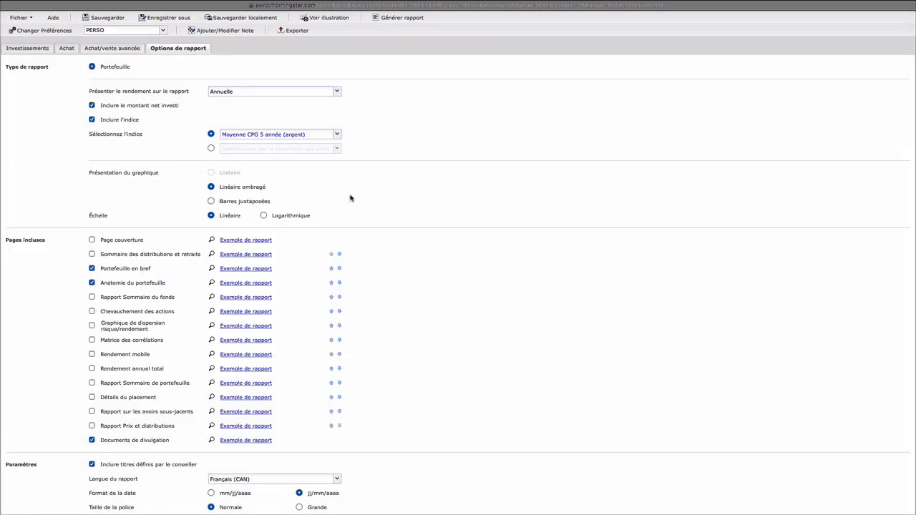
{"action": "left_click", "coordinate": [409, 22]}
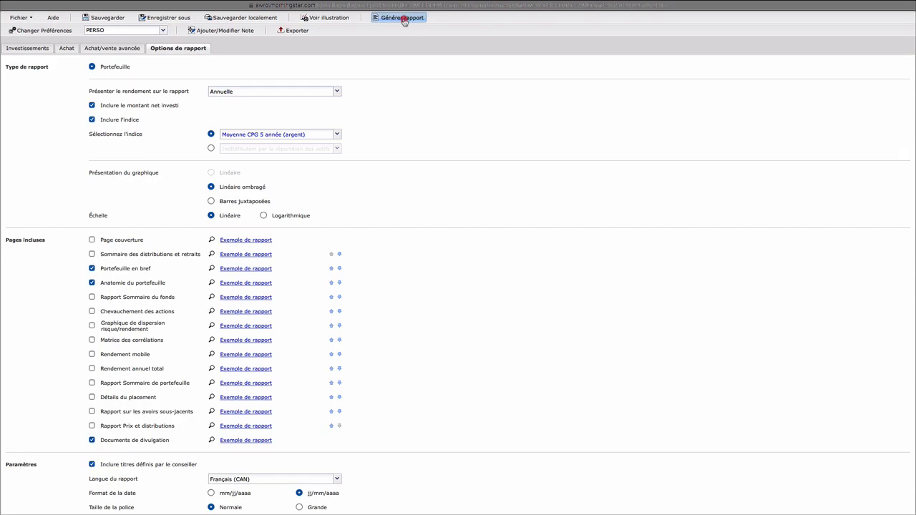